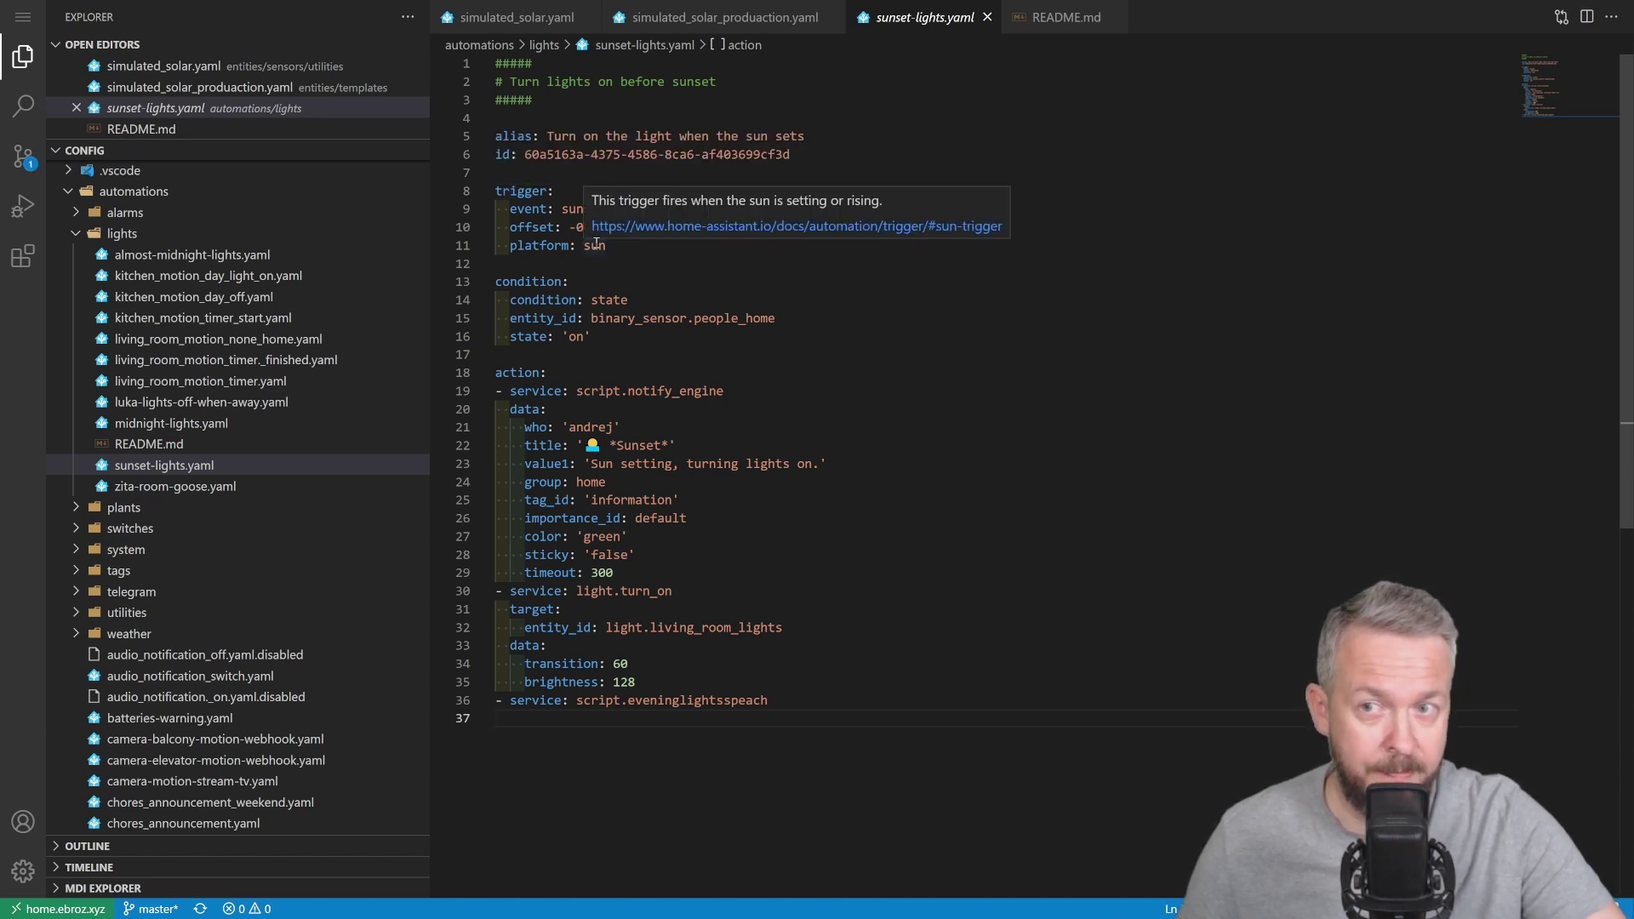
Read the entity_id tooltip in the sunset-lights.yaml automation
mouse_move(616, 230)
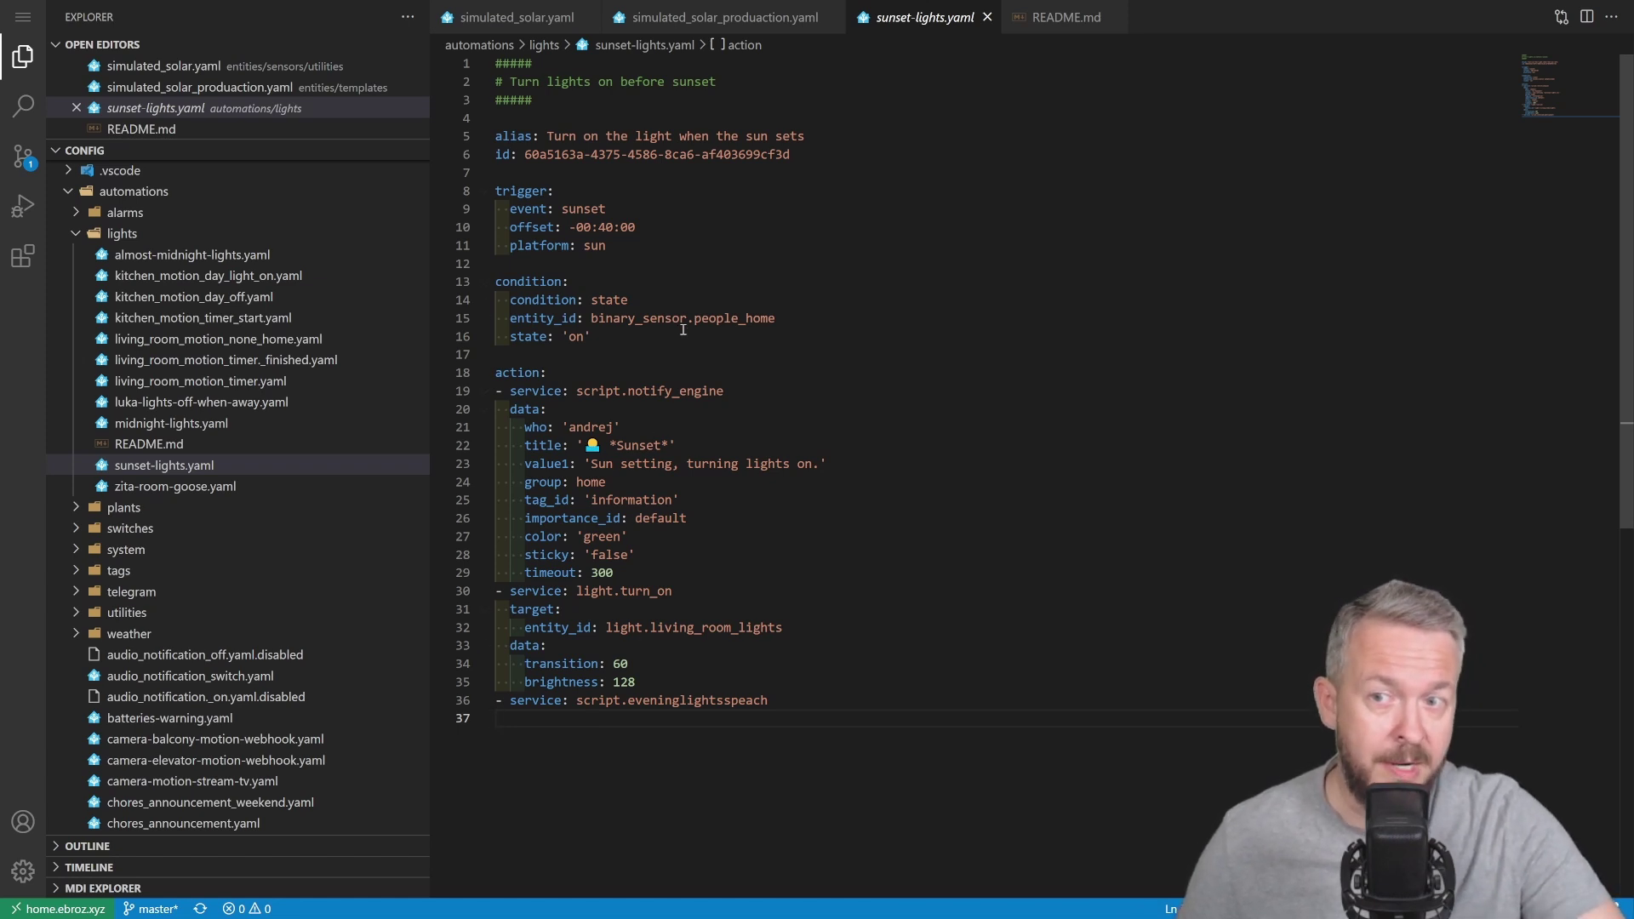
mouse_move(629, 319)
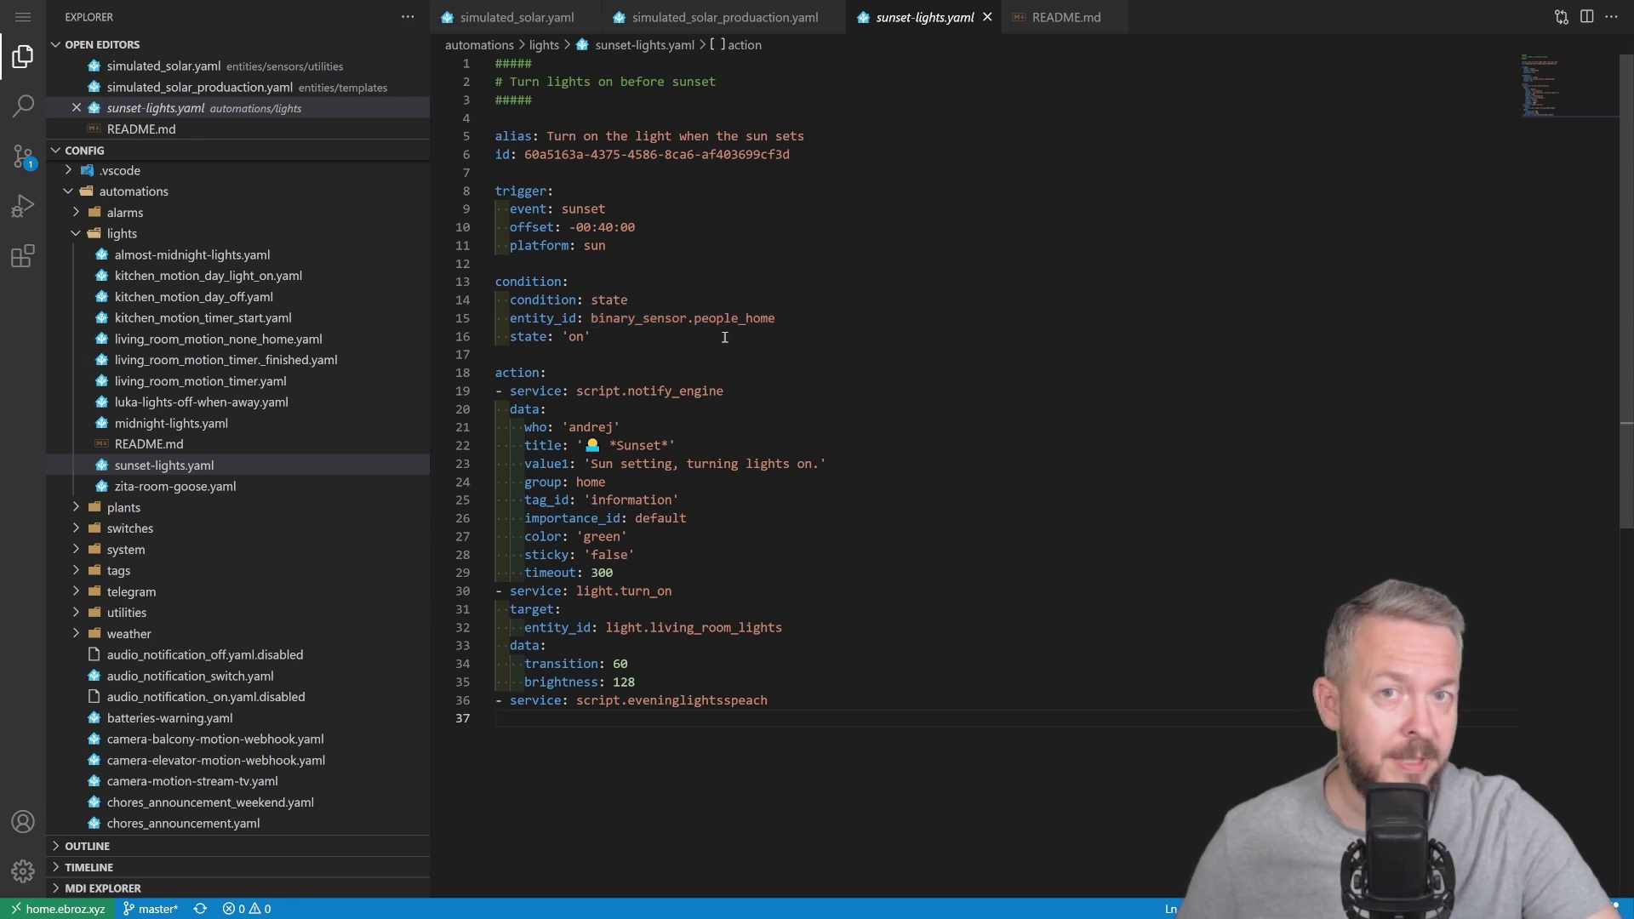
mouse_move(676, 328)
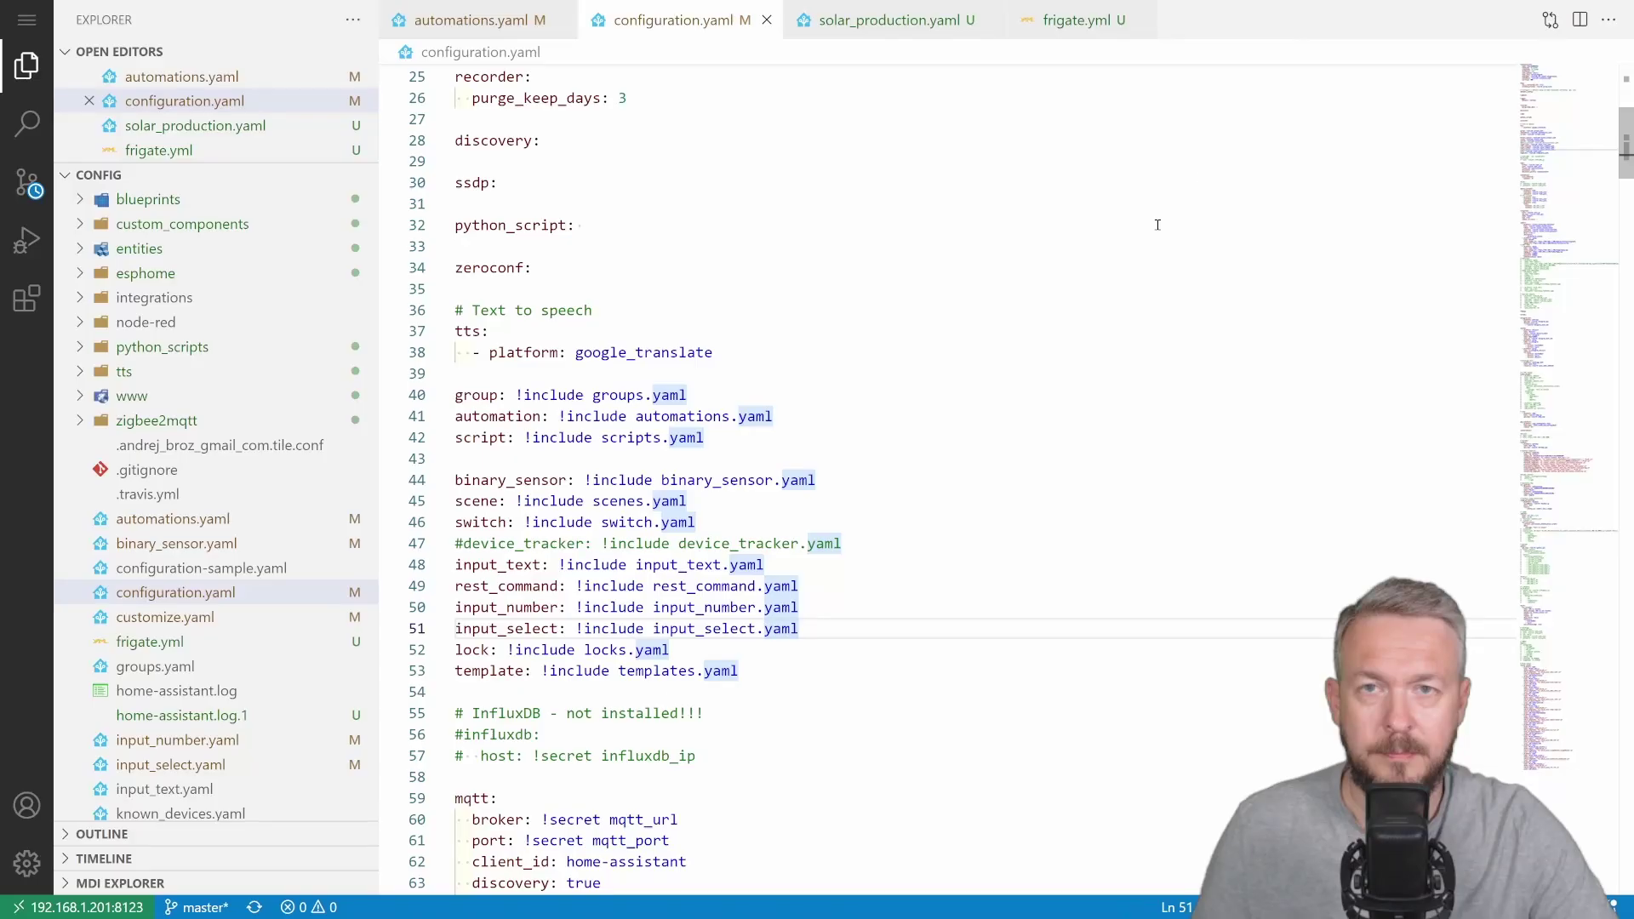
Put the cursor in configuration.yaml to begin editing after the plant sensors
left_click(1158, 225)
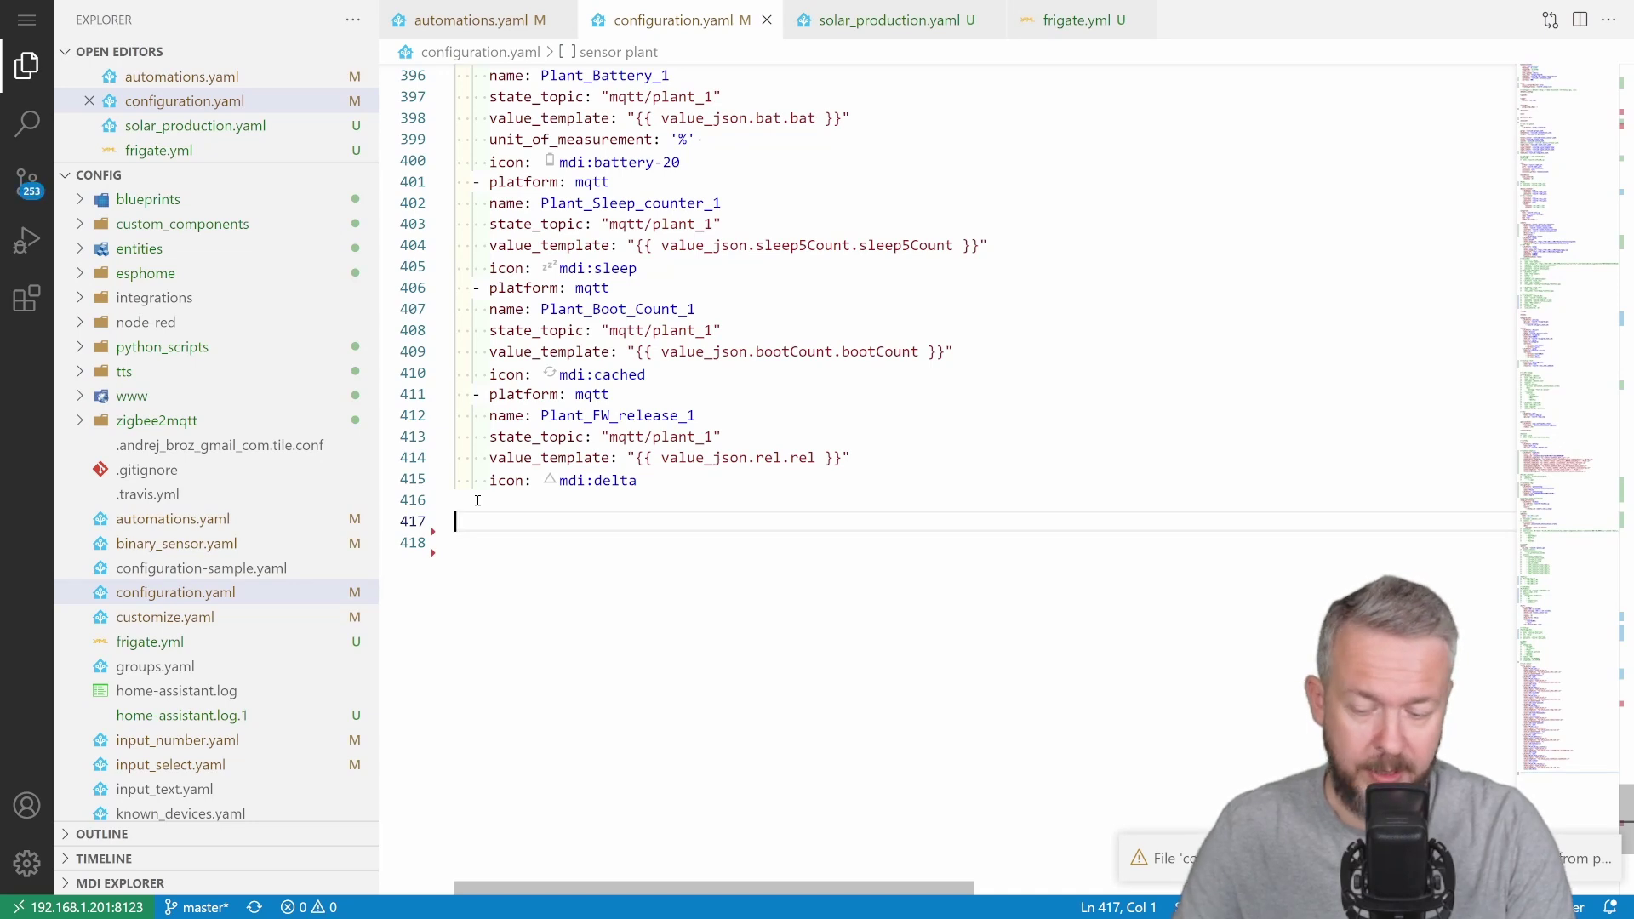
Type a device_sun_light_trigger: section header at the end of configuration.yaml
type("device")
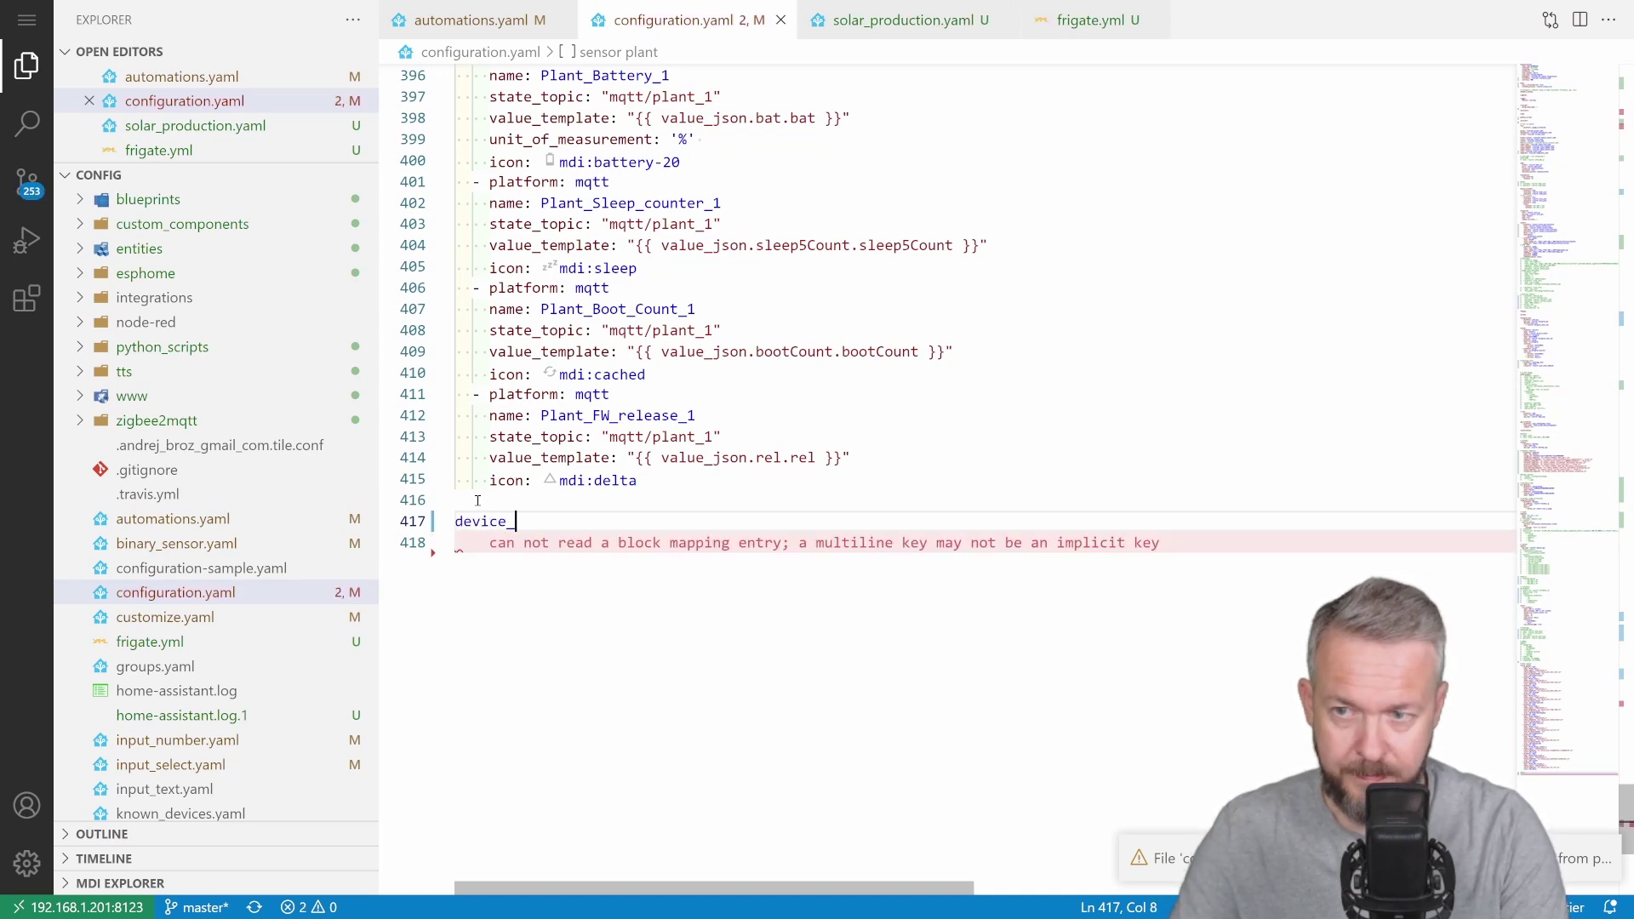
type("_sum")
key("BackSpace")
type("n_light_")
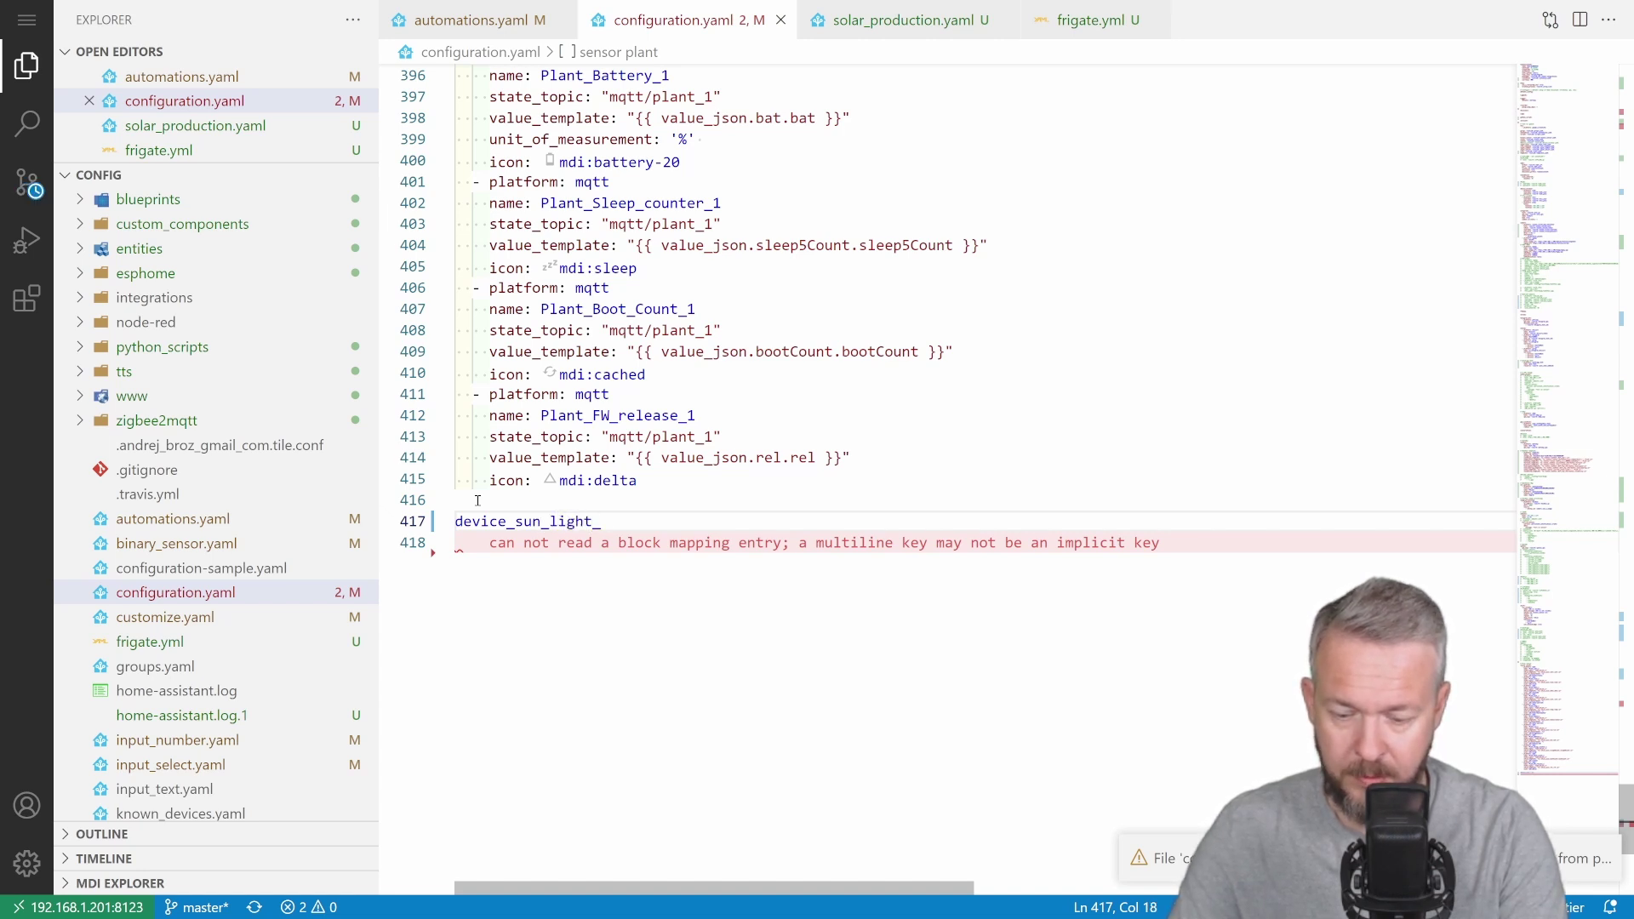
type("trigger:")
key("Return")
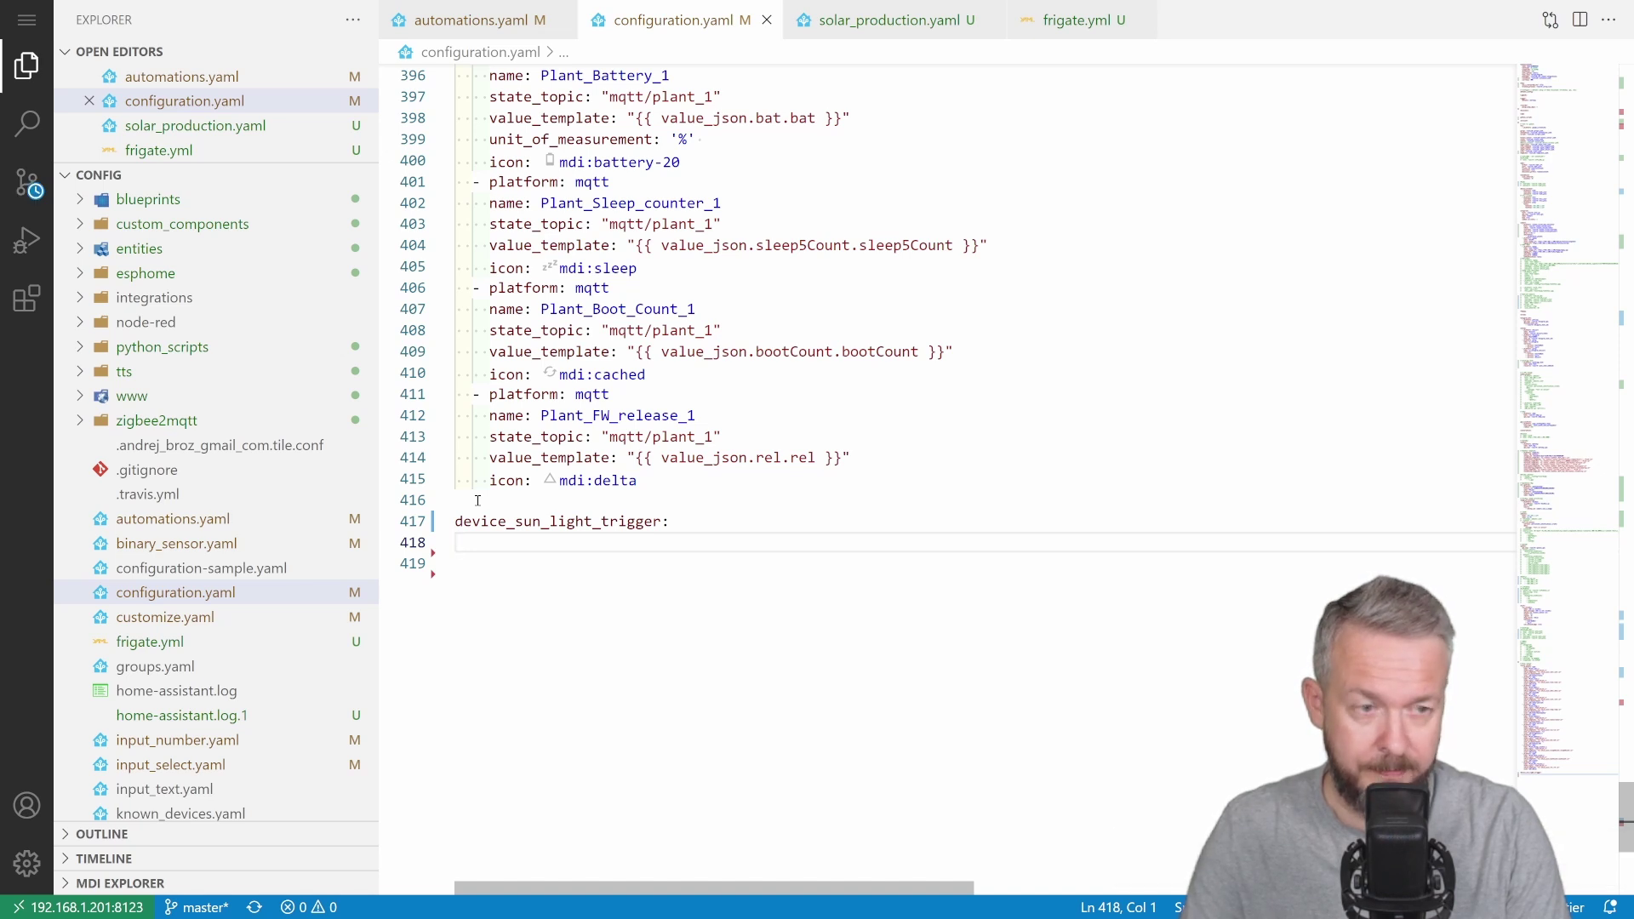
Add an indented light_group: light.kitchen entry under the new section
key("Tab")
key("ctrl+space")
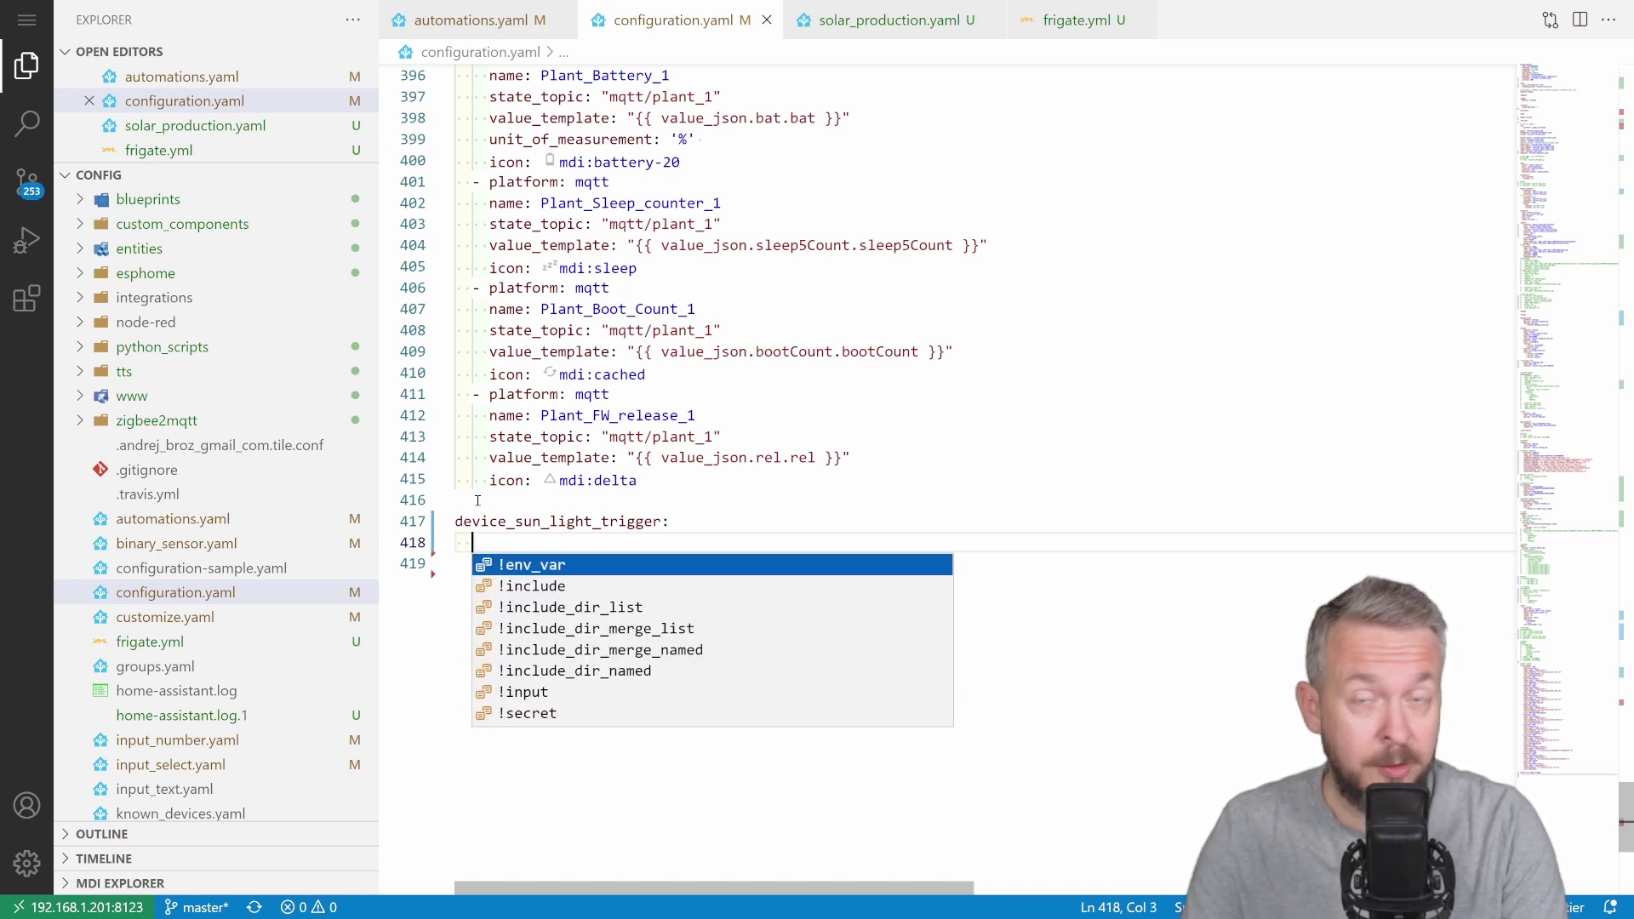
type("li")
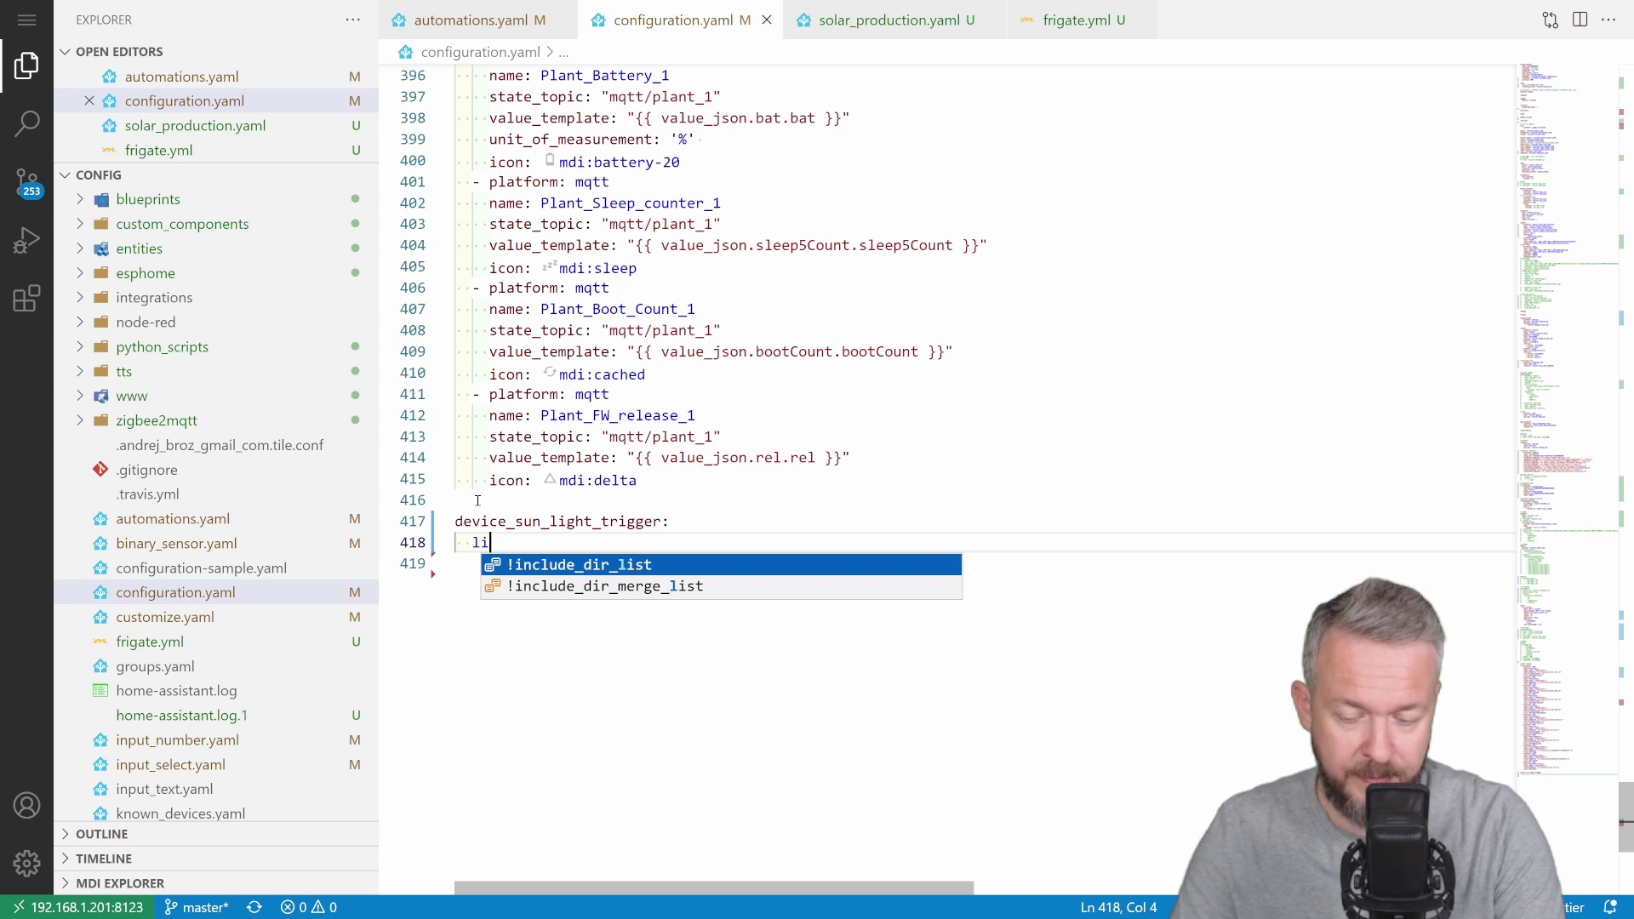
type("ght_group:")
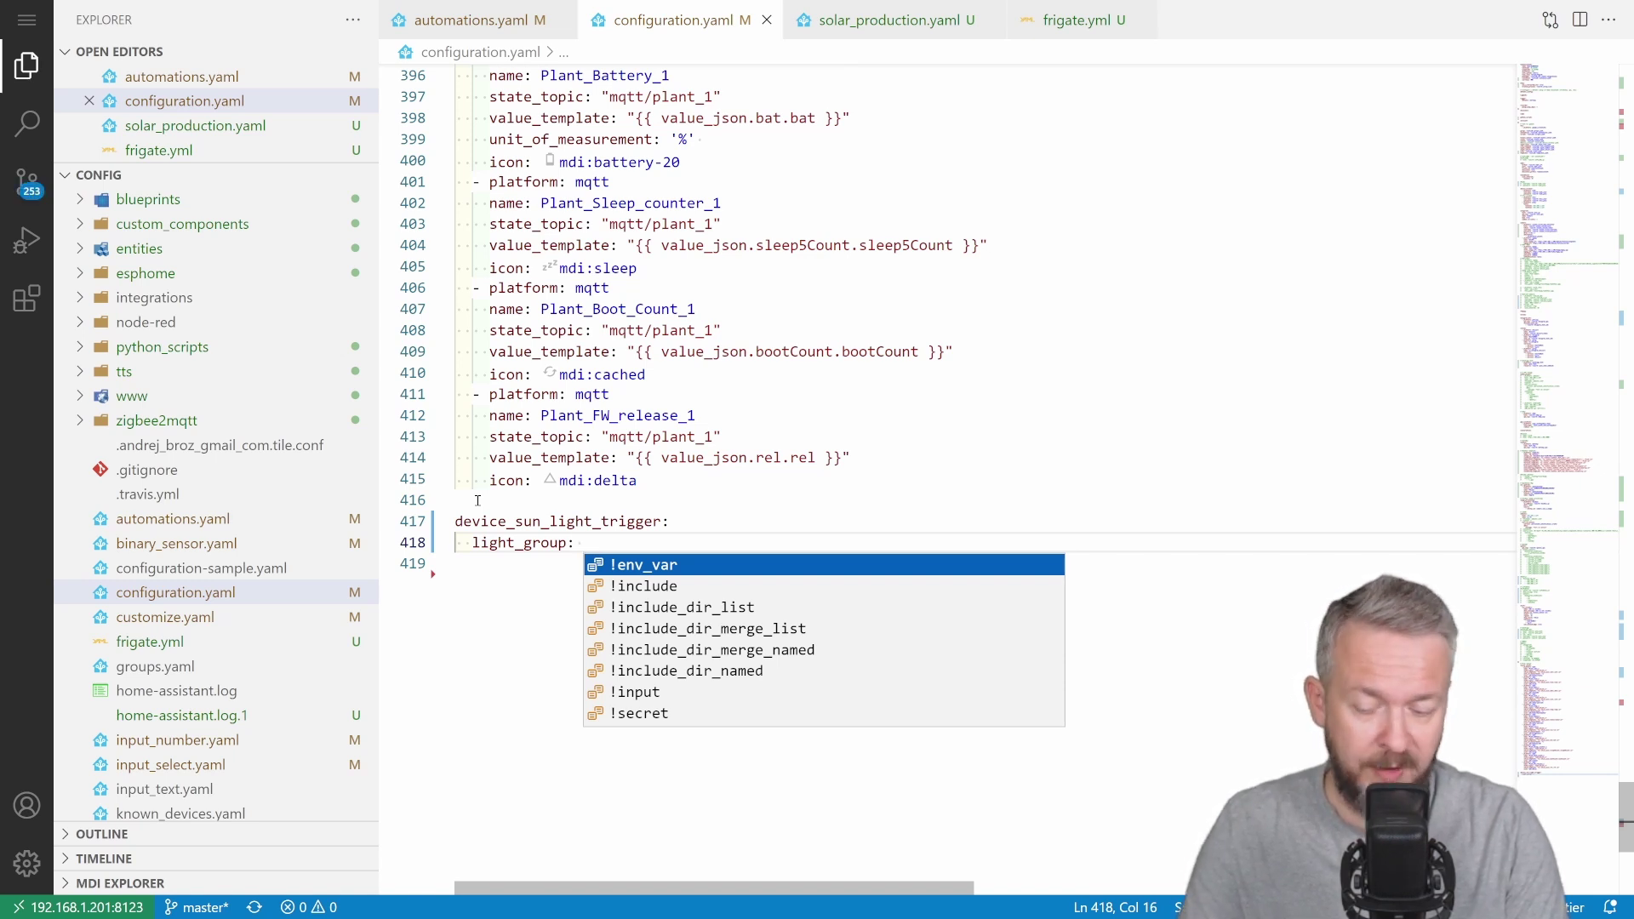
type("light.")
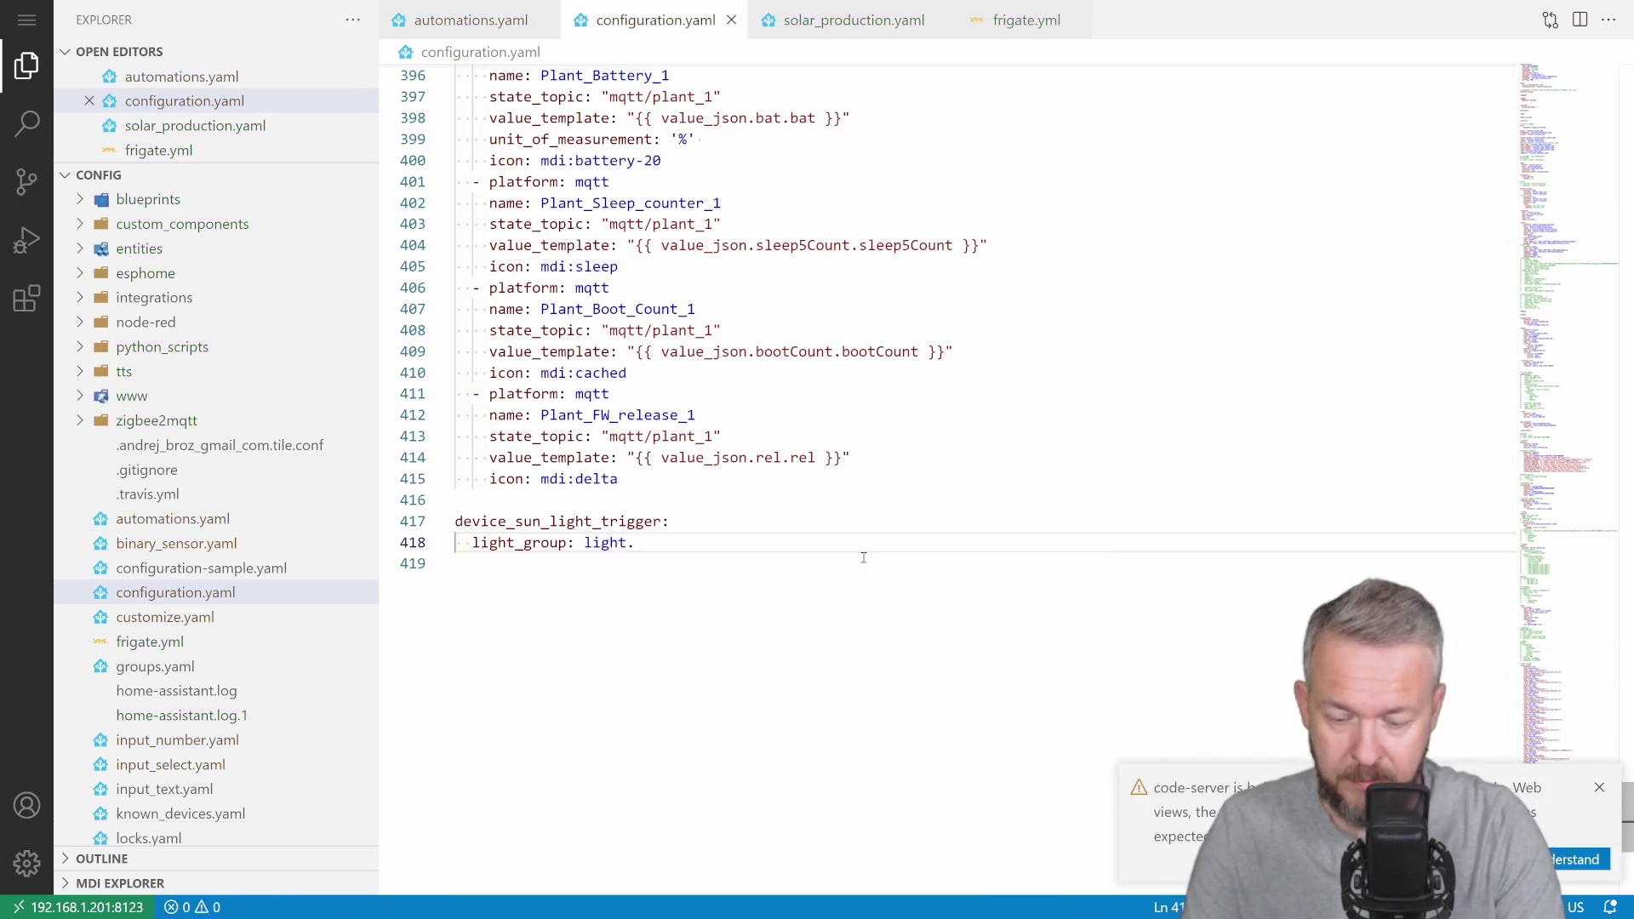
type("sink")
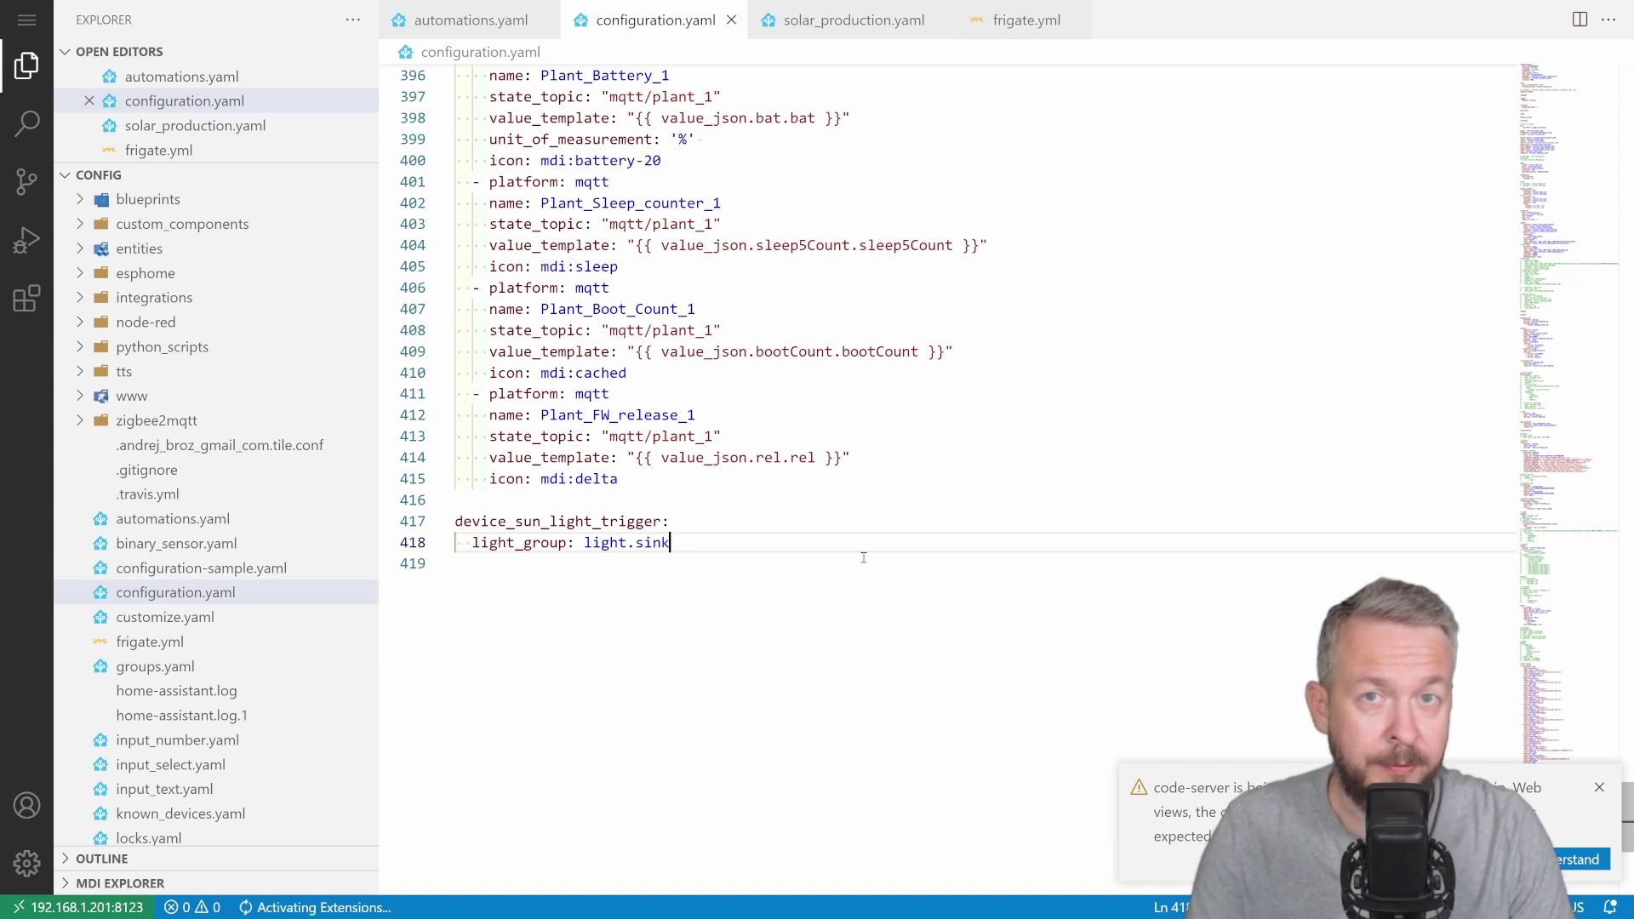
key("shift+Left")
key("shift+Left")
key("shift+Left")
key("shift+Left")
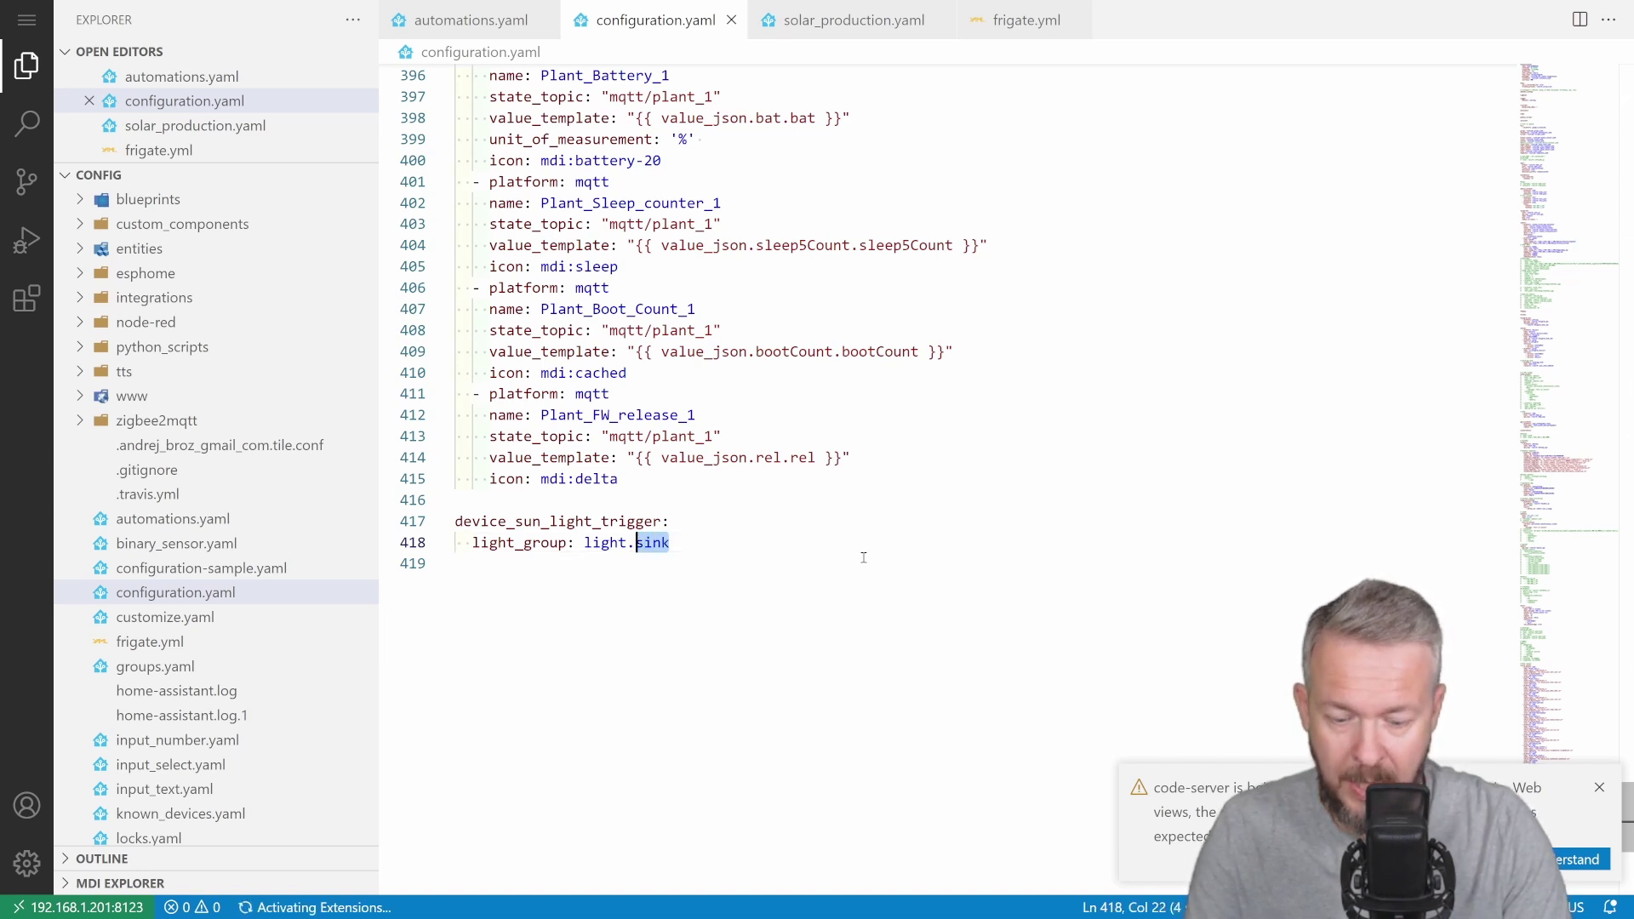
type("kitchen")
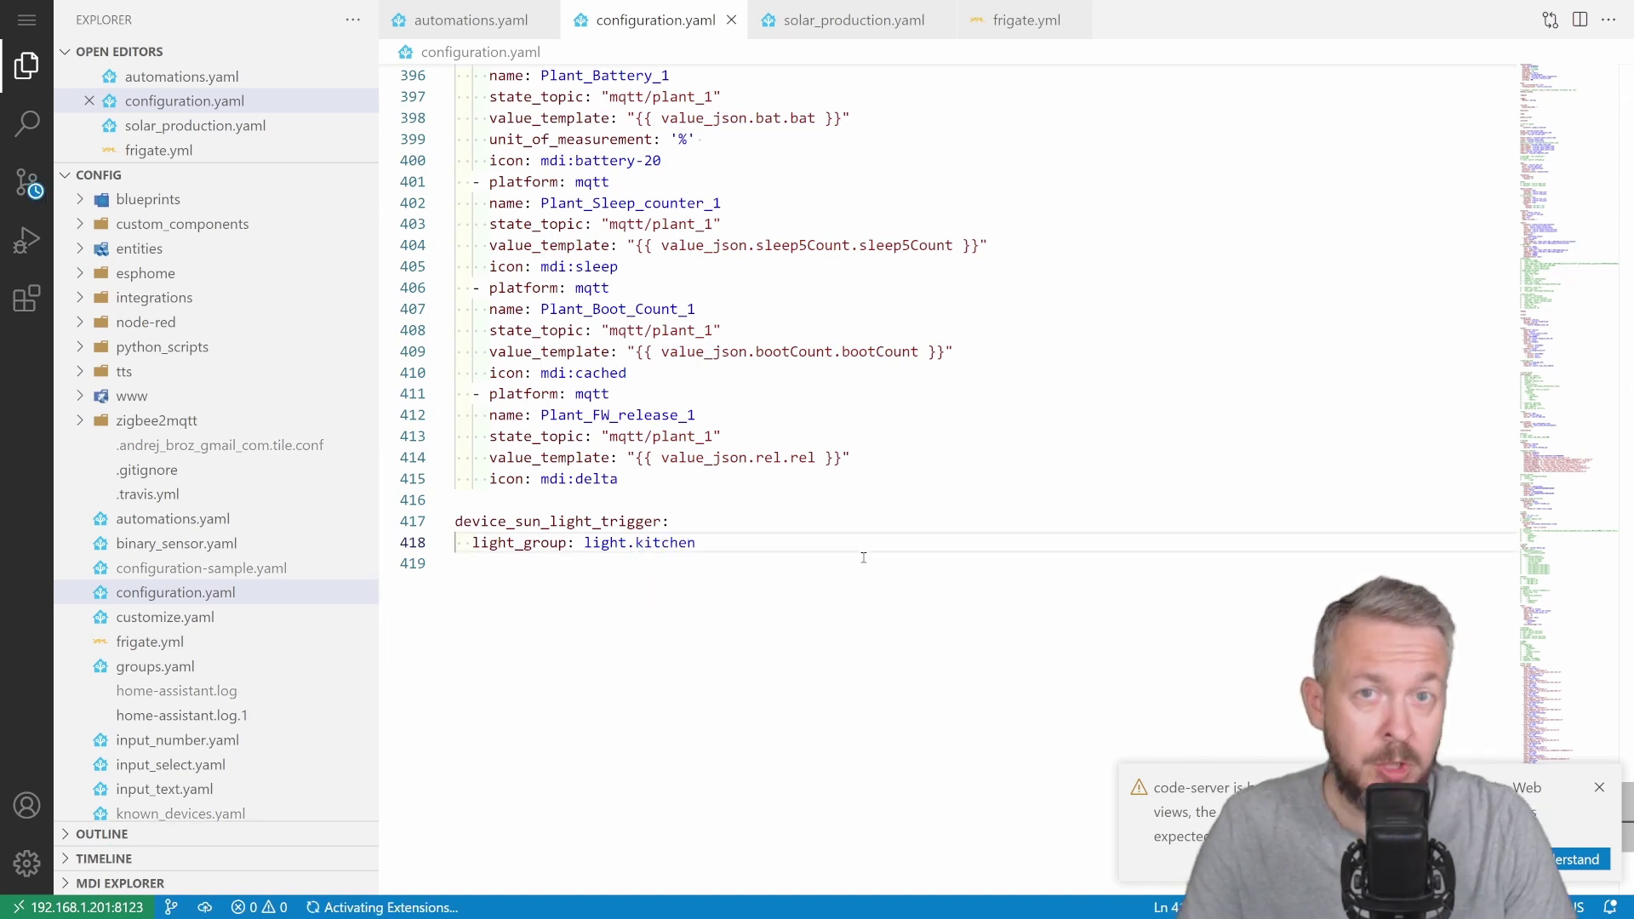
key("Escape")
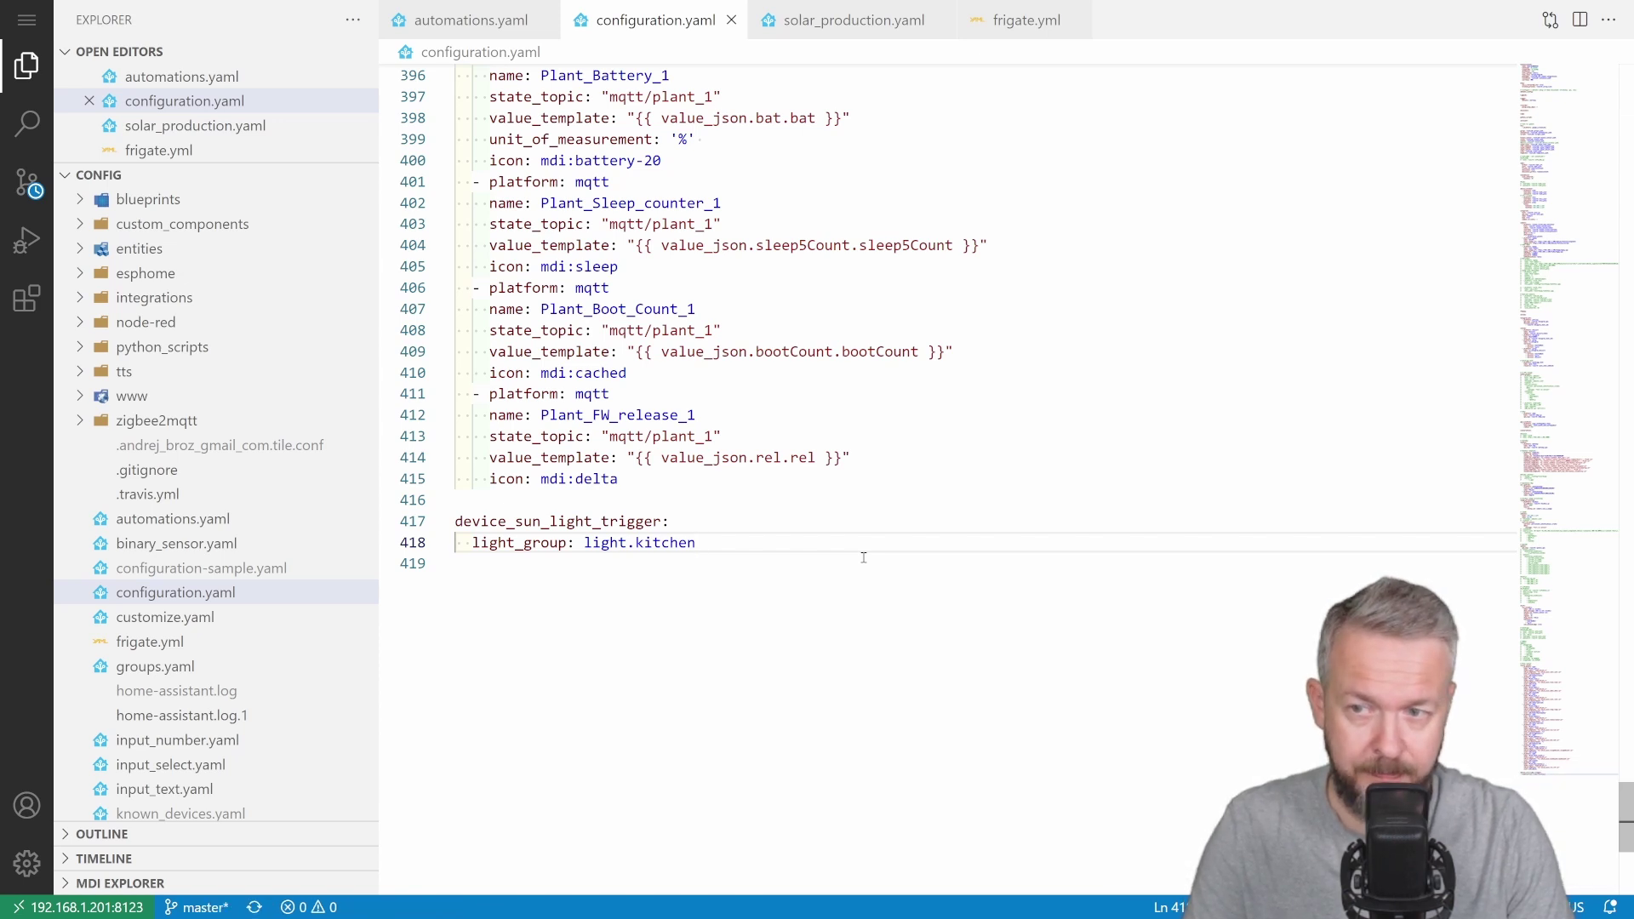
key("Return")
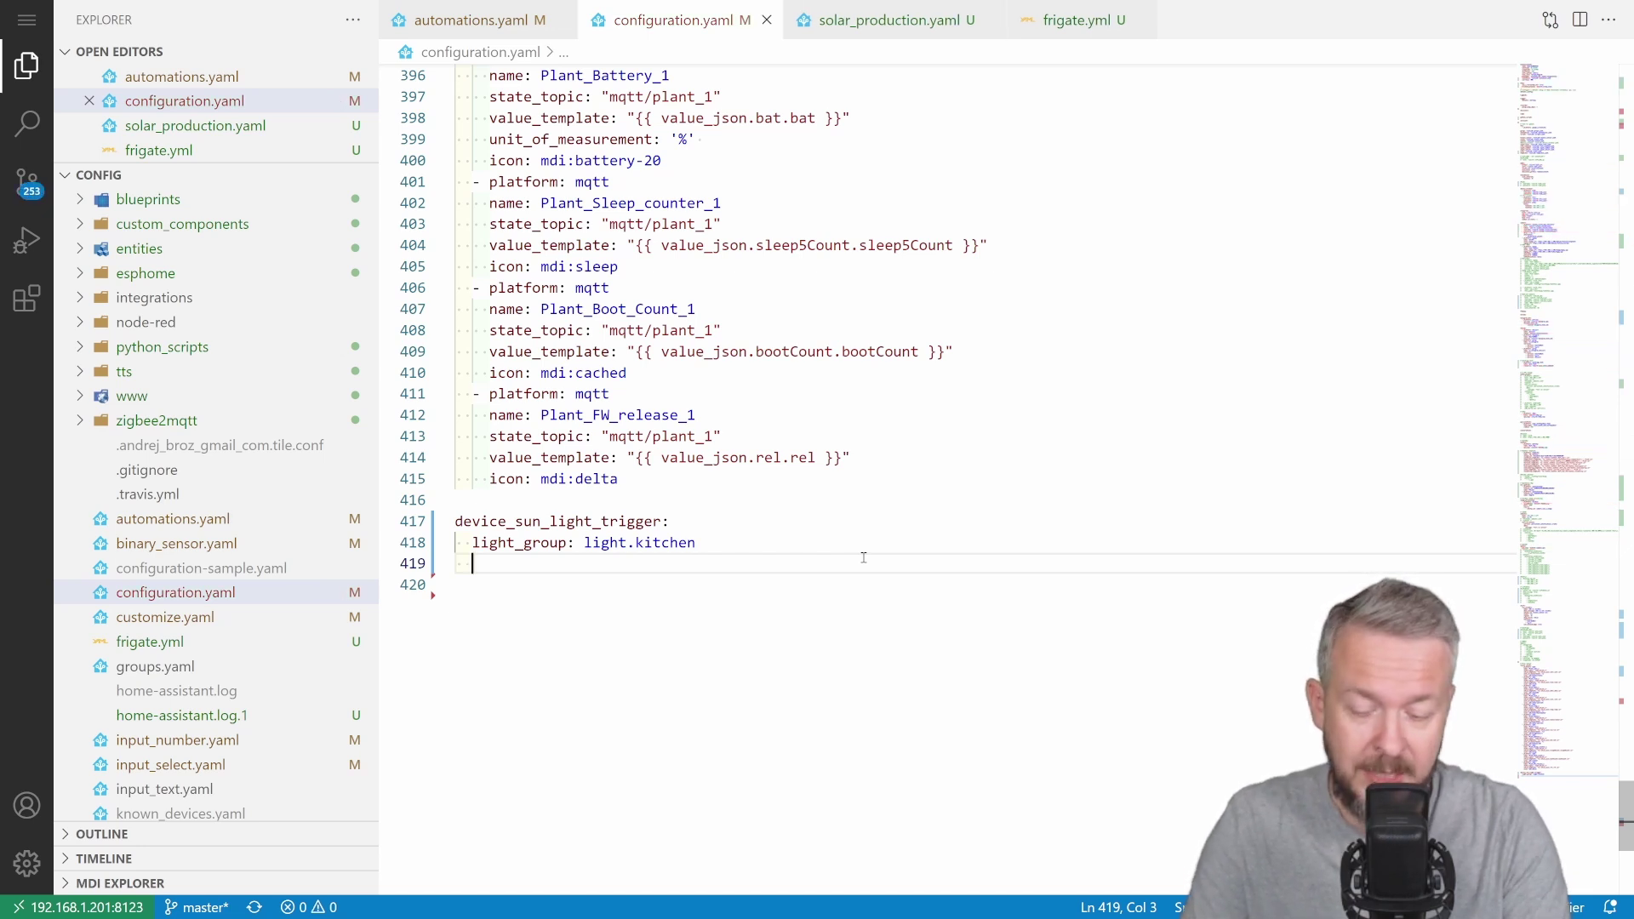
Add a light_profile: relax line and comment it out as #light_profile: relax
type("light_profi")
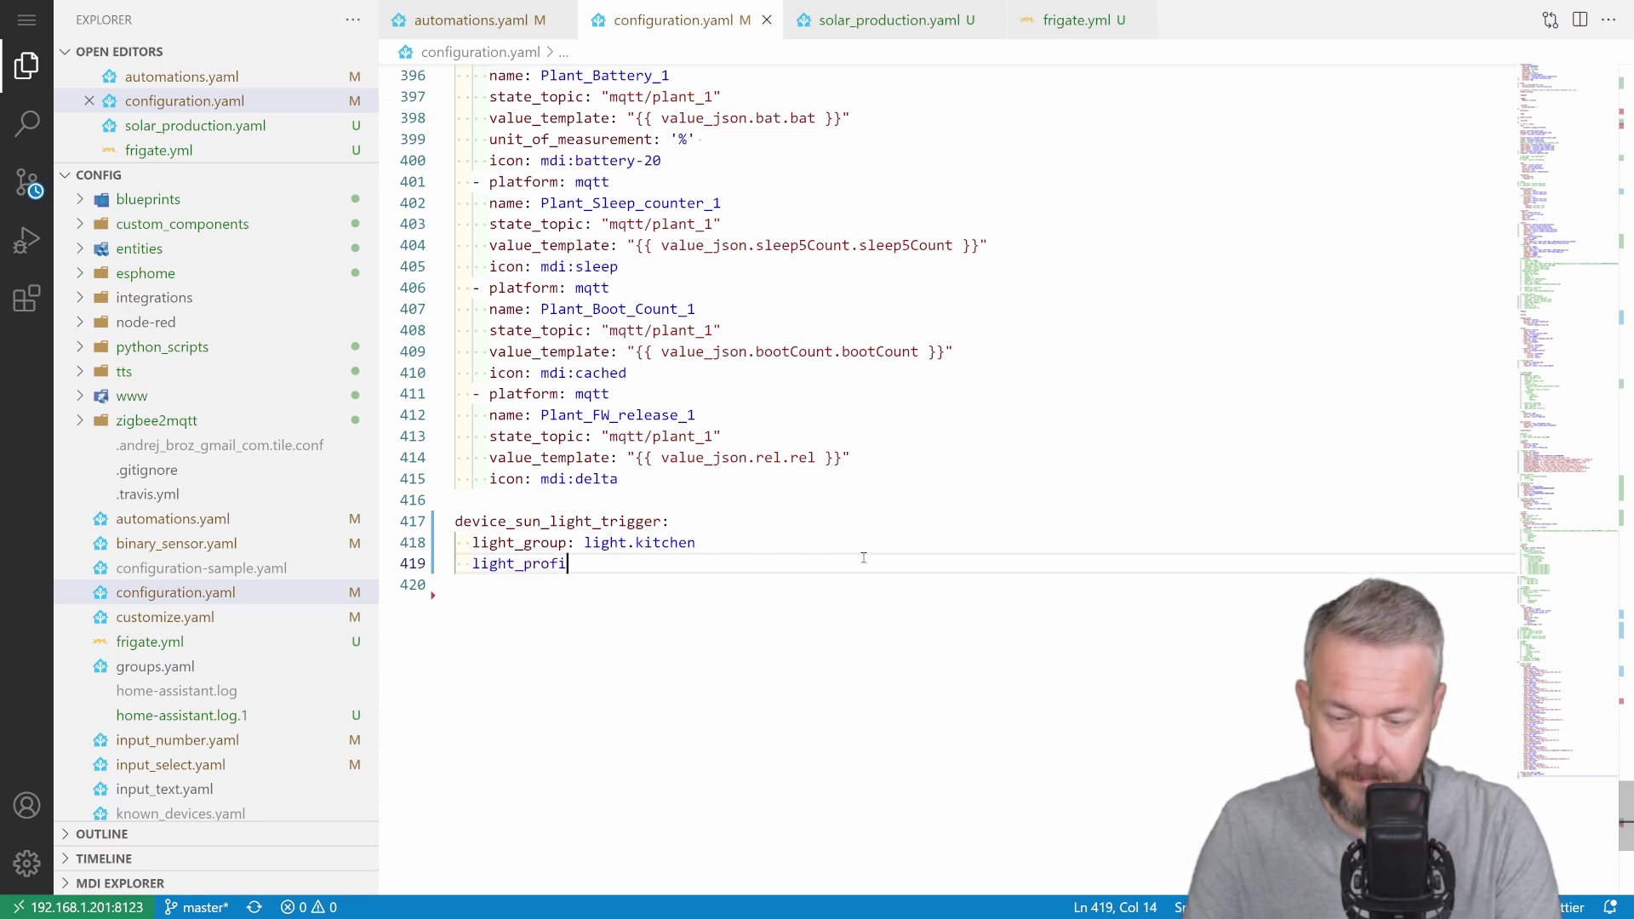
type("le: ")
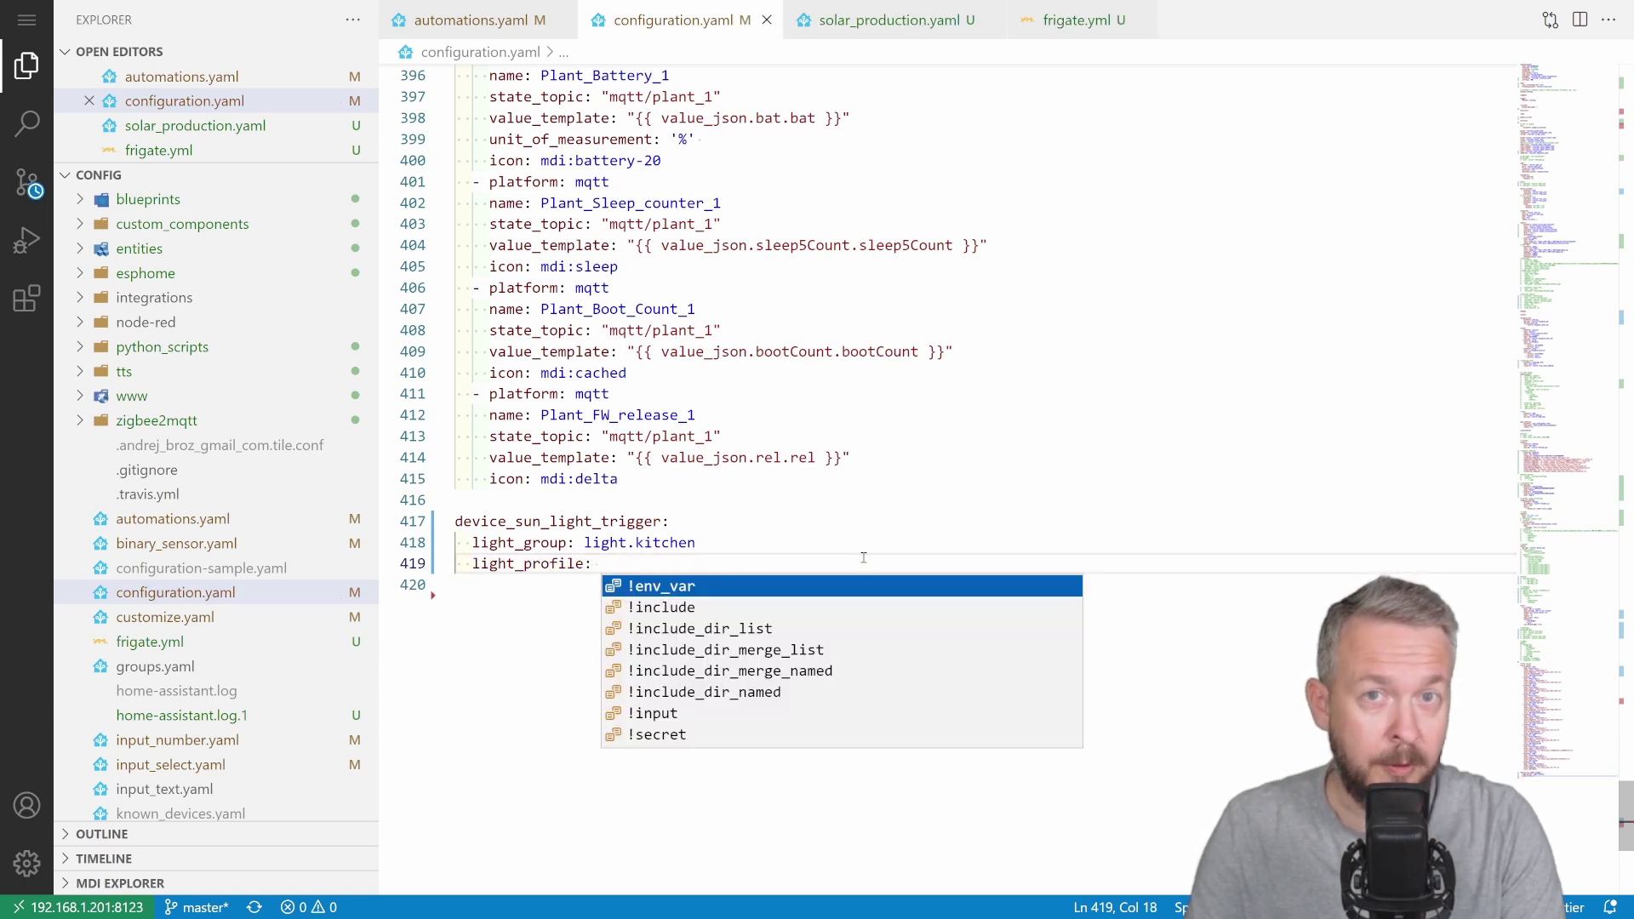
type("re")
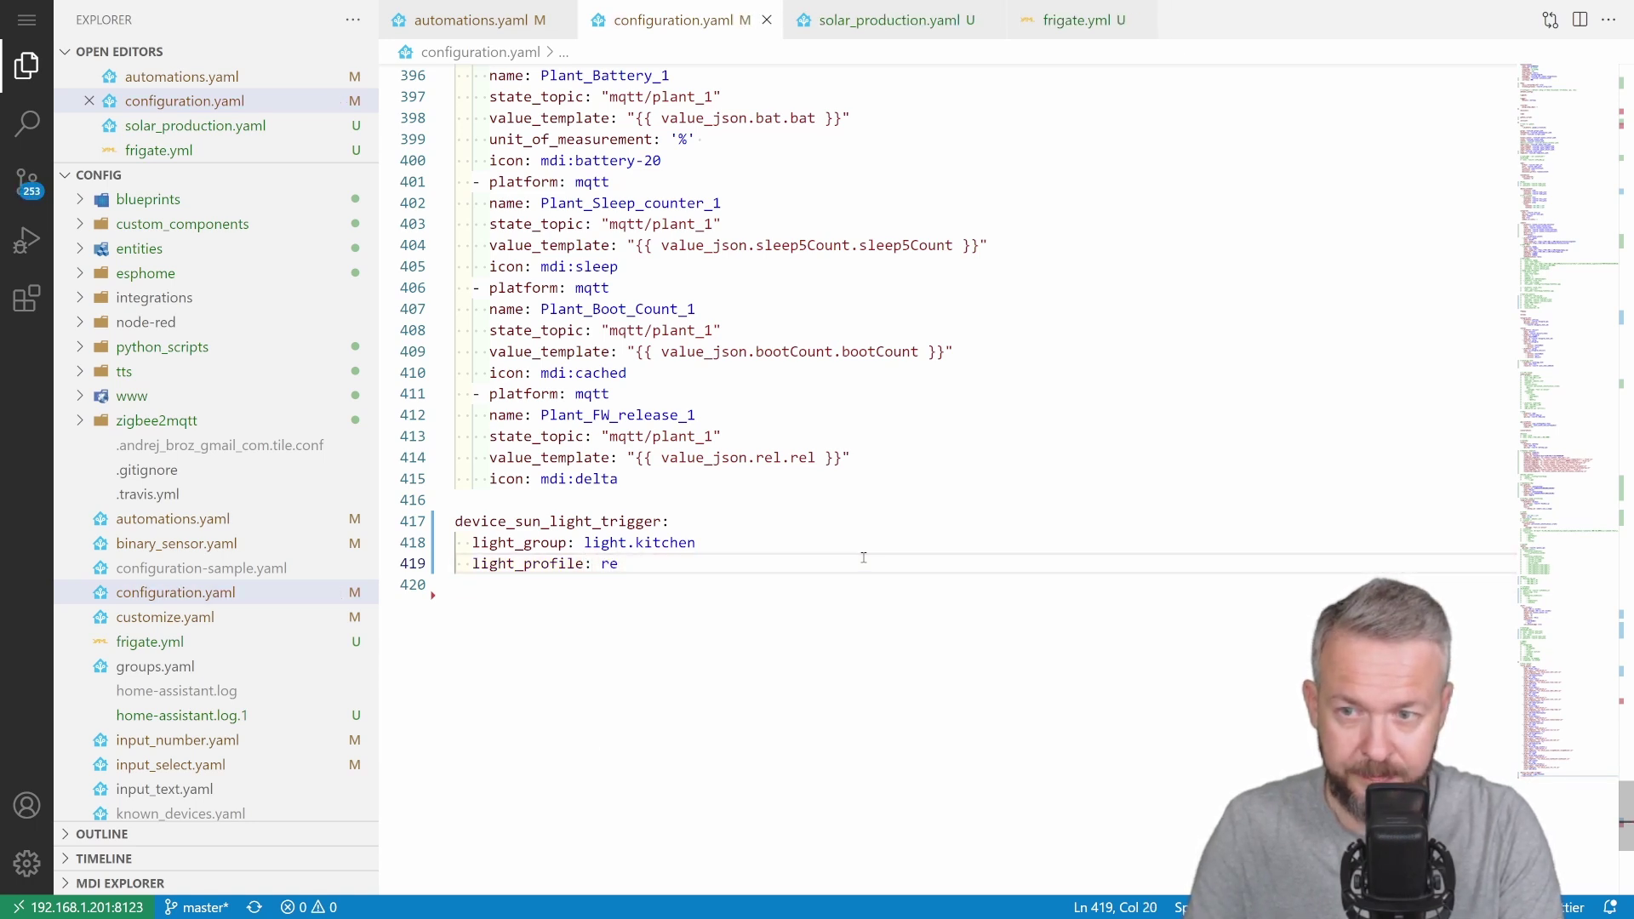
type("lax")
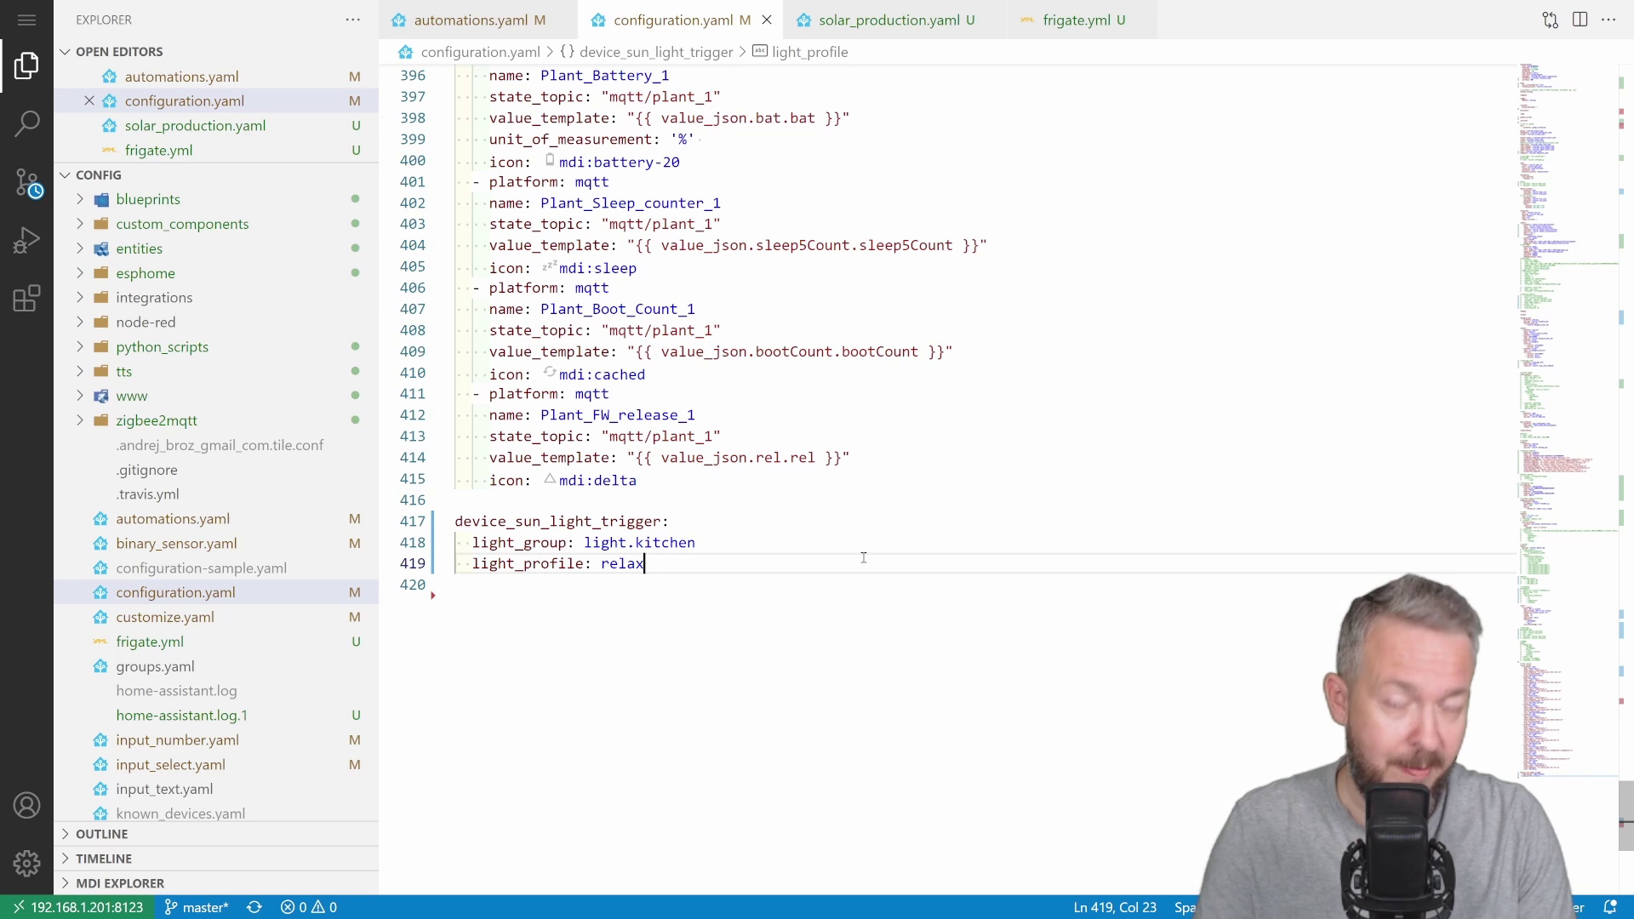
key("Home")
type("#")
key("End")
key("Return")
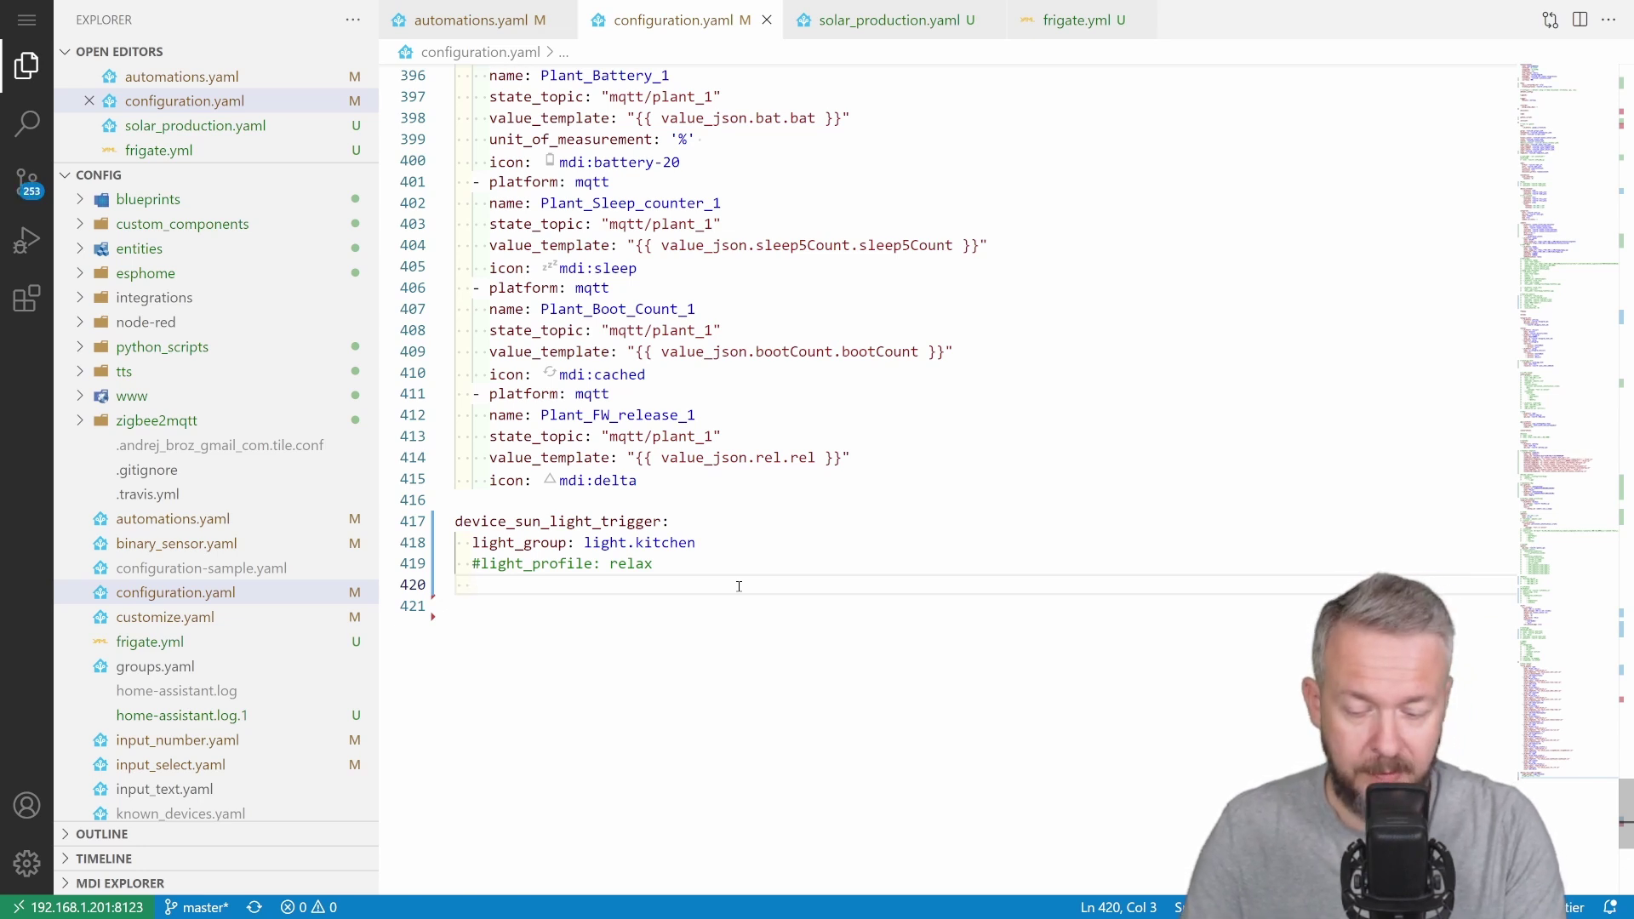
Set device_group: group.people in the trigger section and open groups.yaml
type("device")
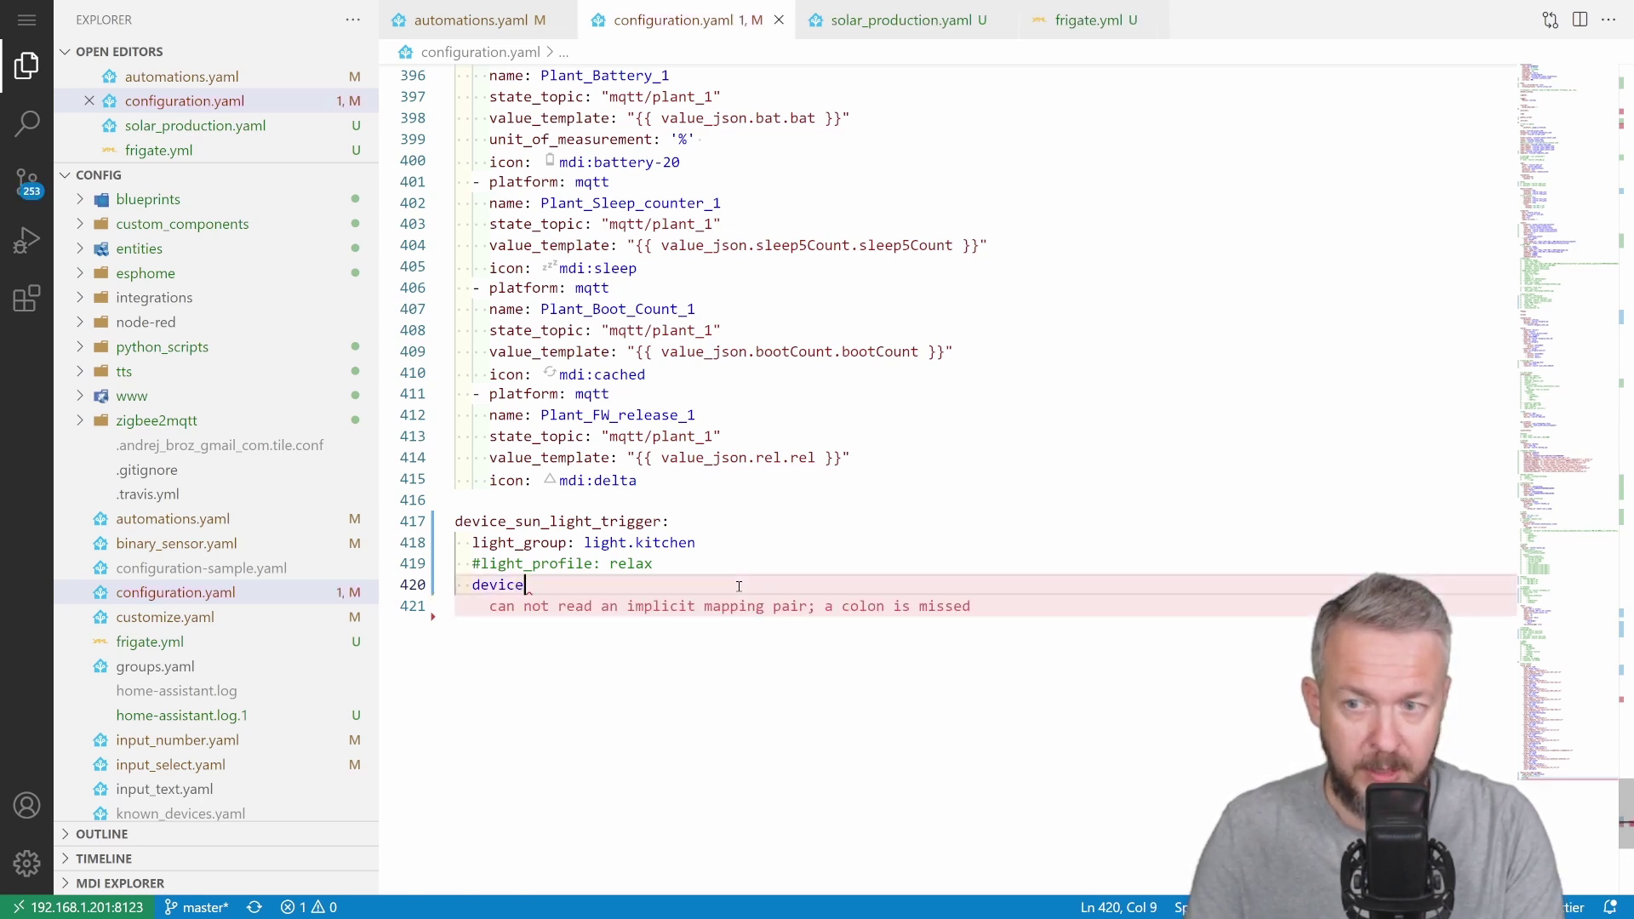
type("_")
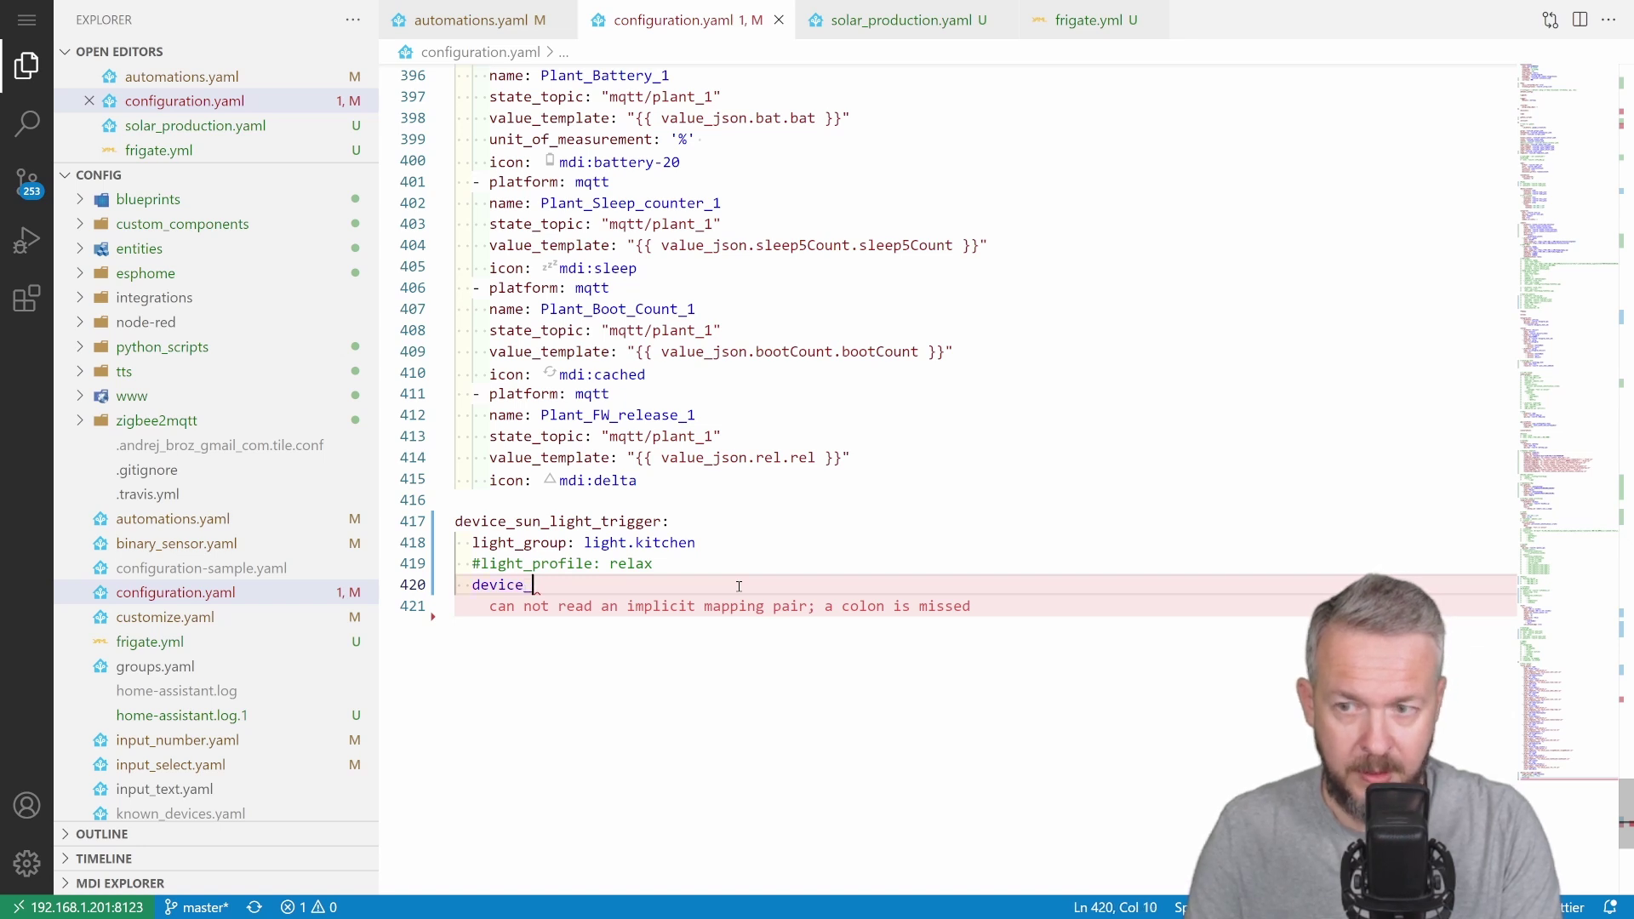
type("group: ")
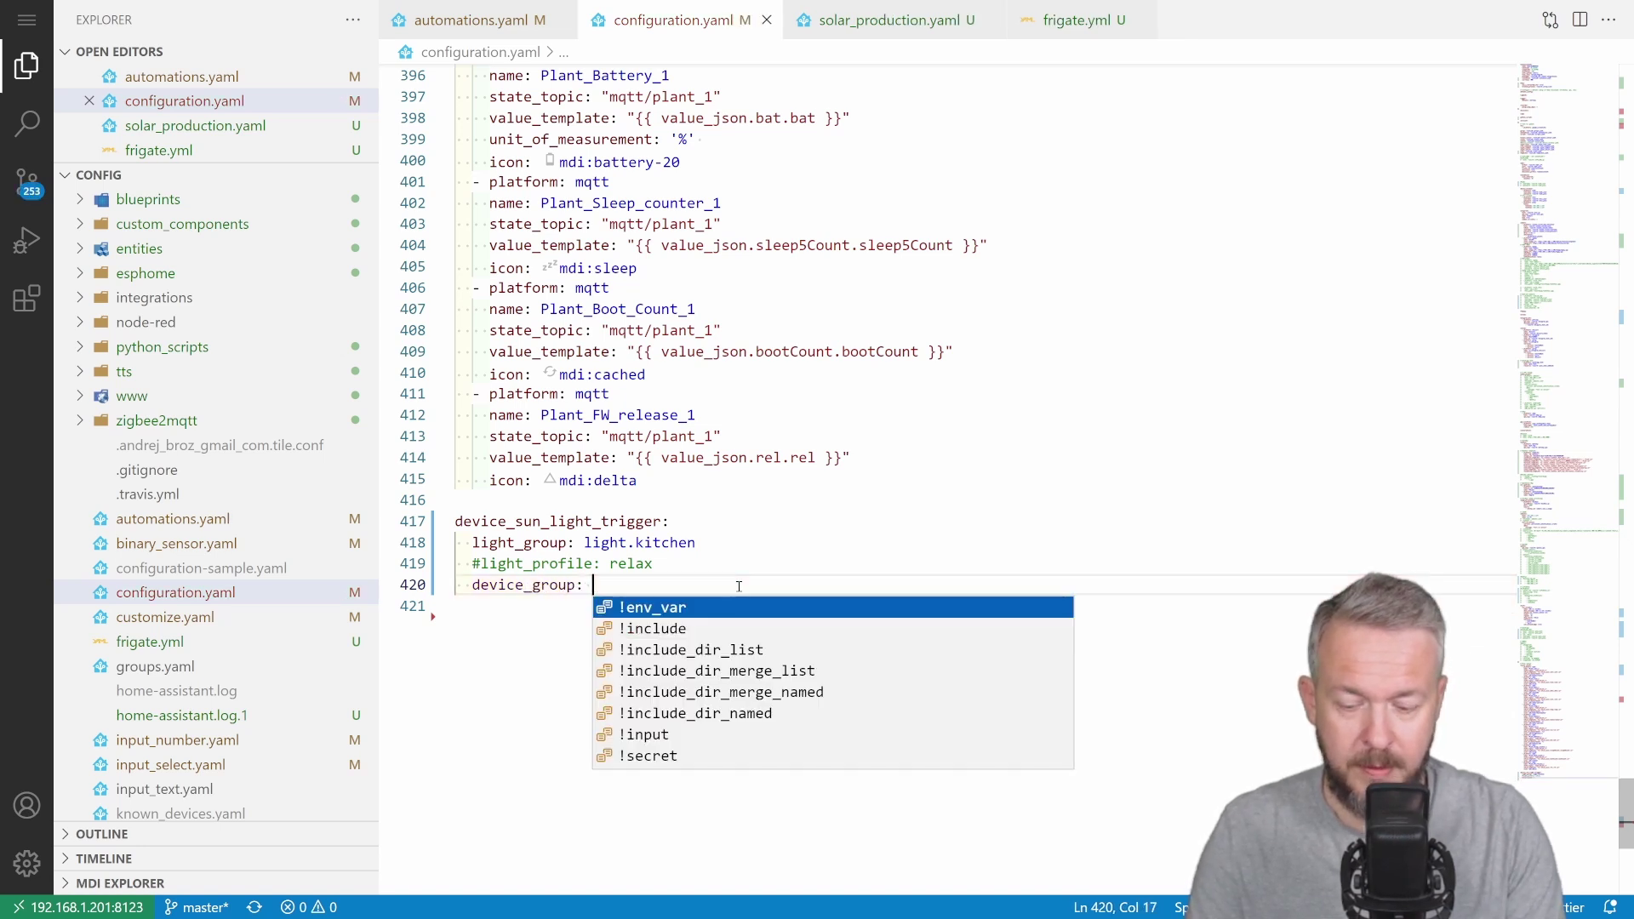
type("group")
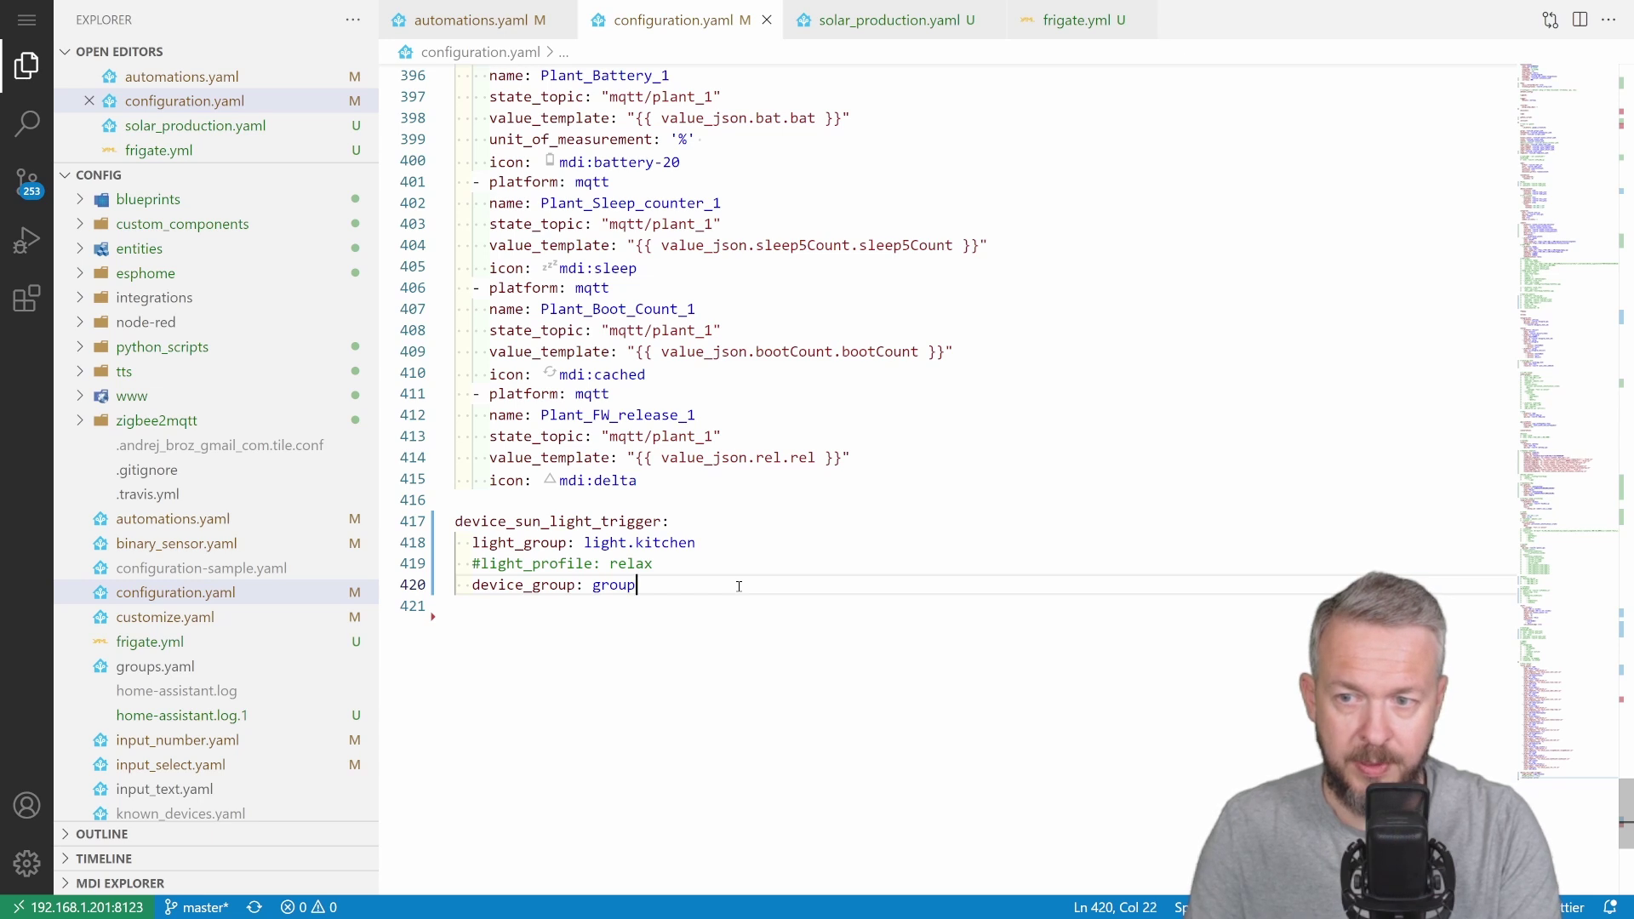
type(".people")
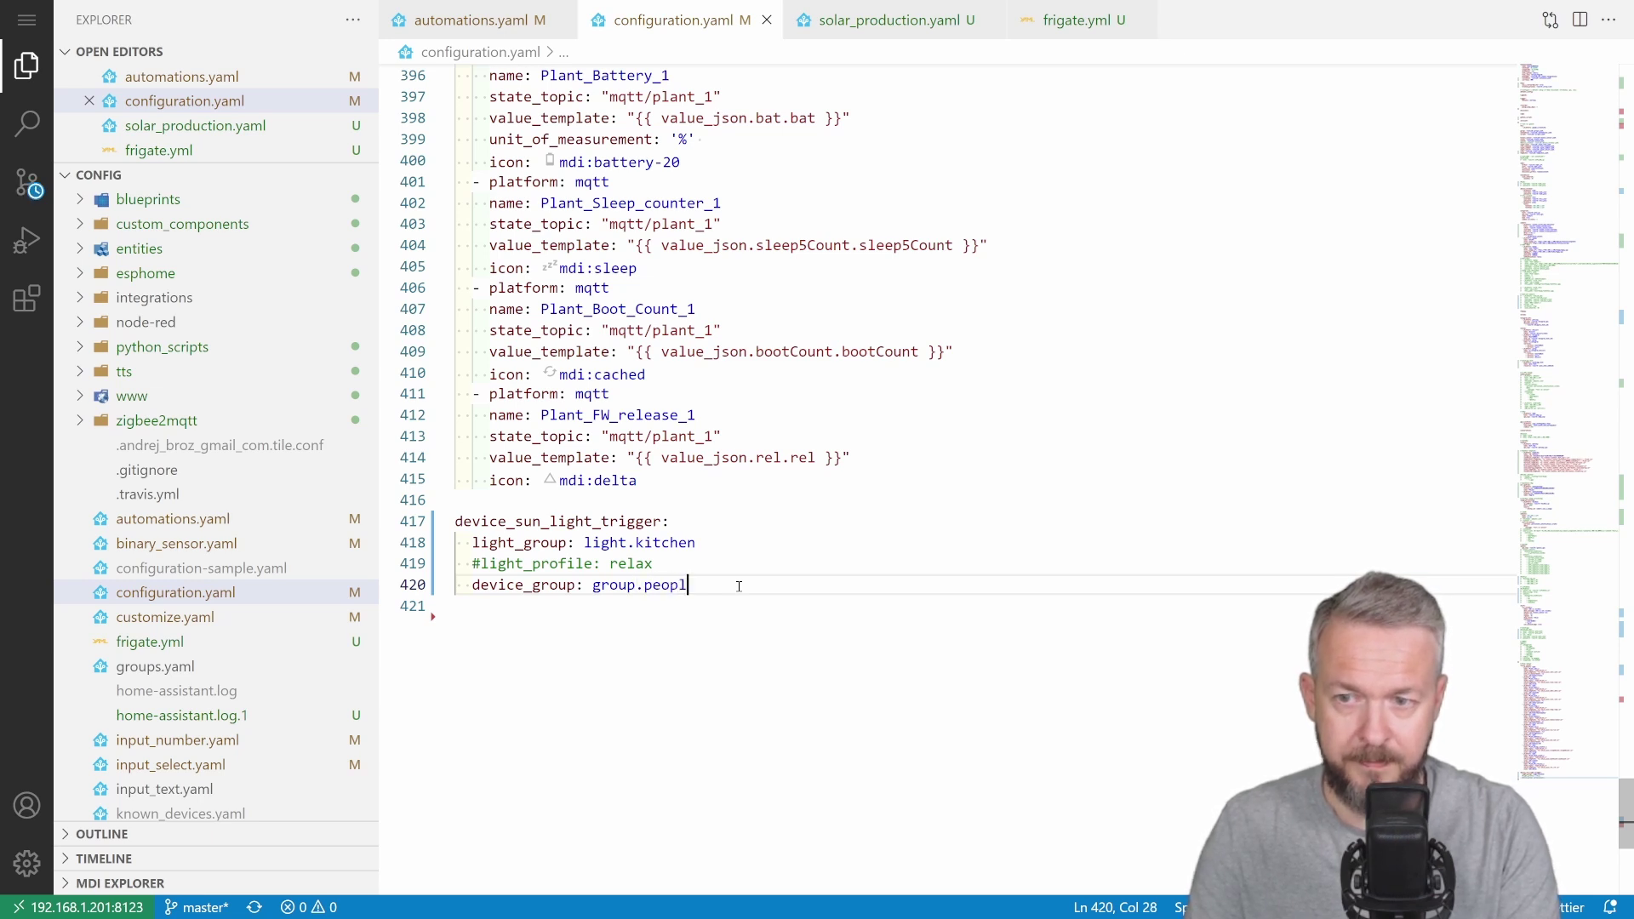
left_click(188, 665)
Start a people group named 'My family' at the top of groups.yaml
left_click(568, 74)
type("people:")
key("Return")
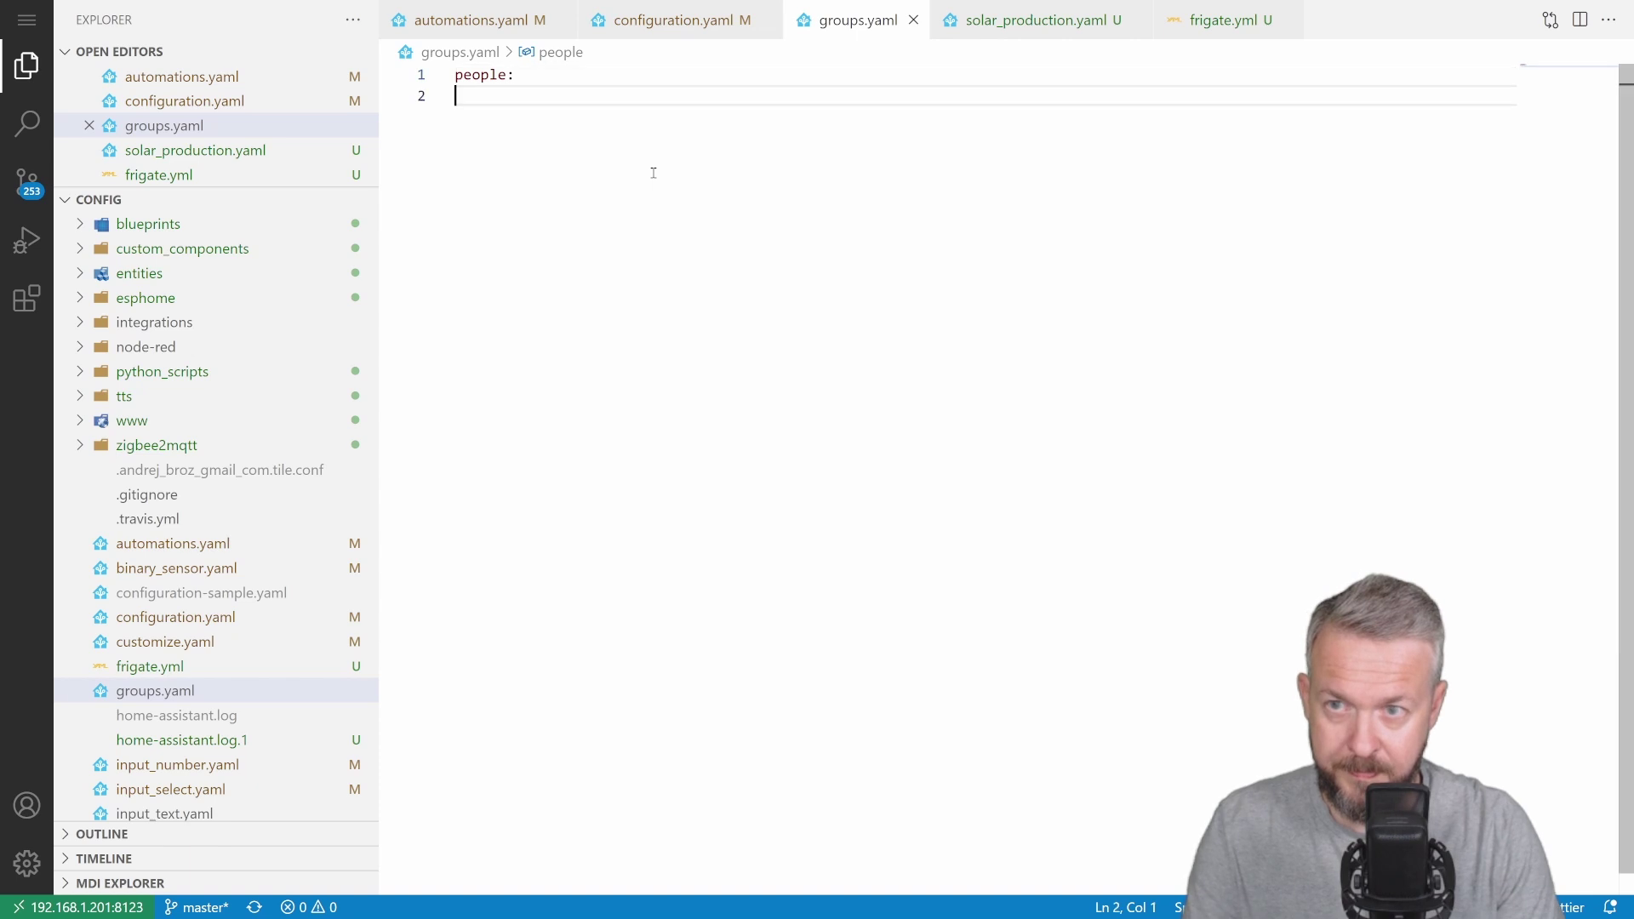
type("name:")
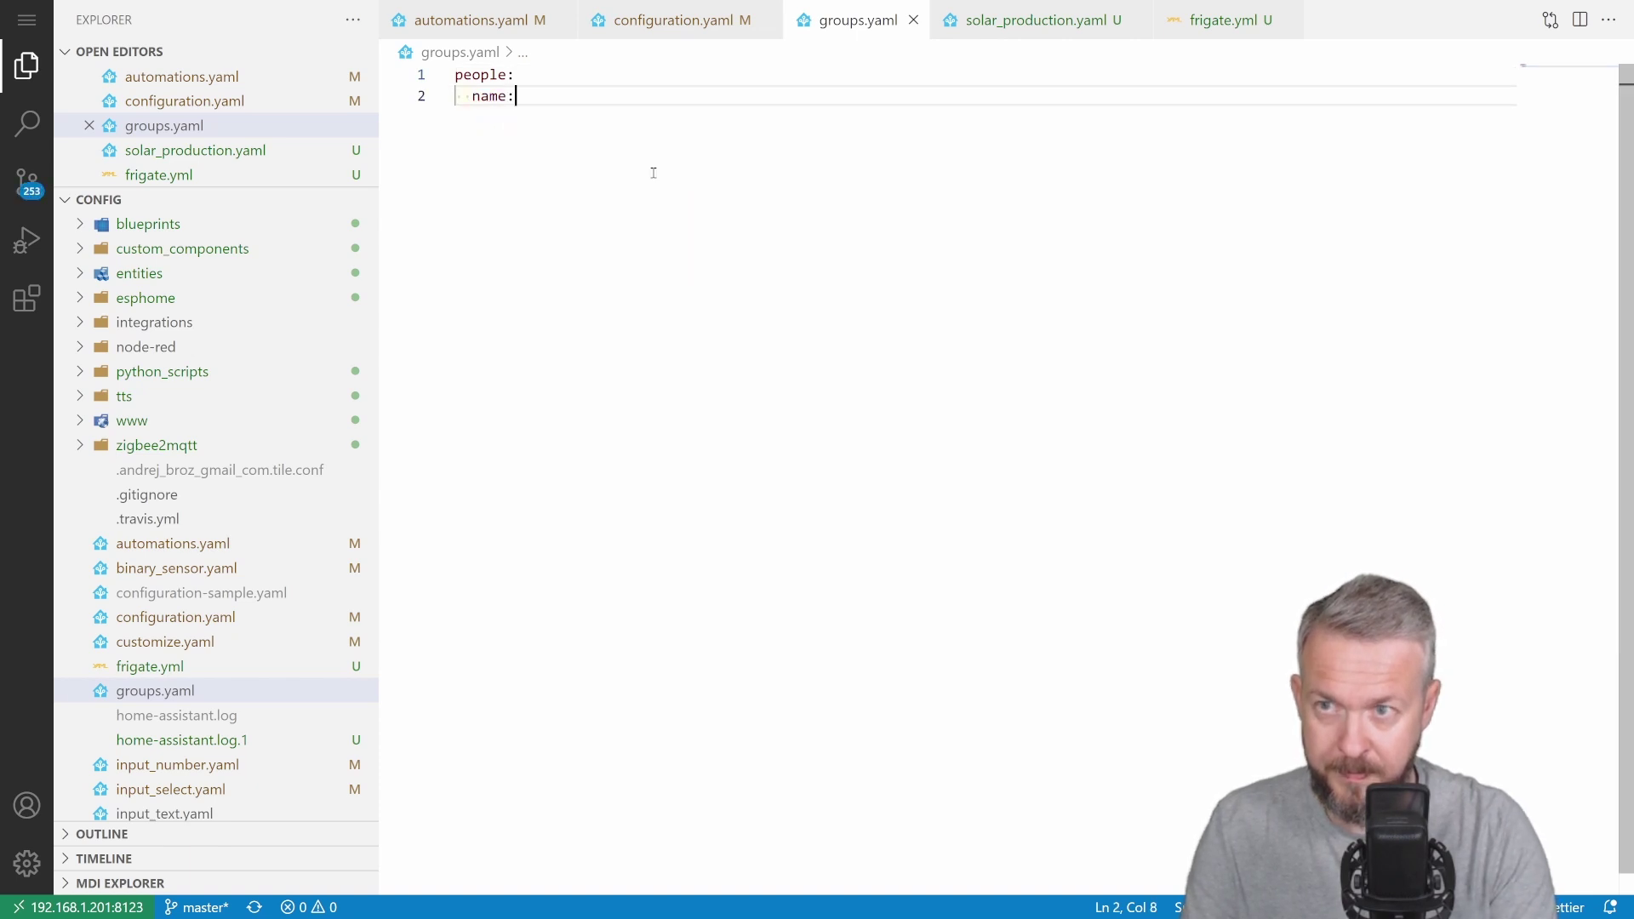
type(" My family")
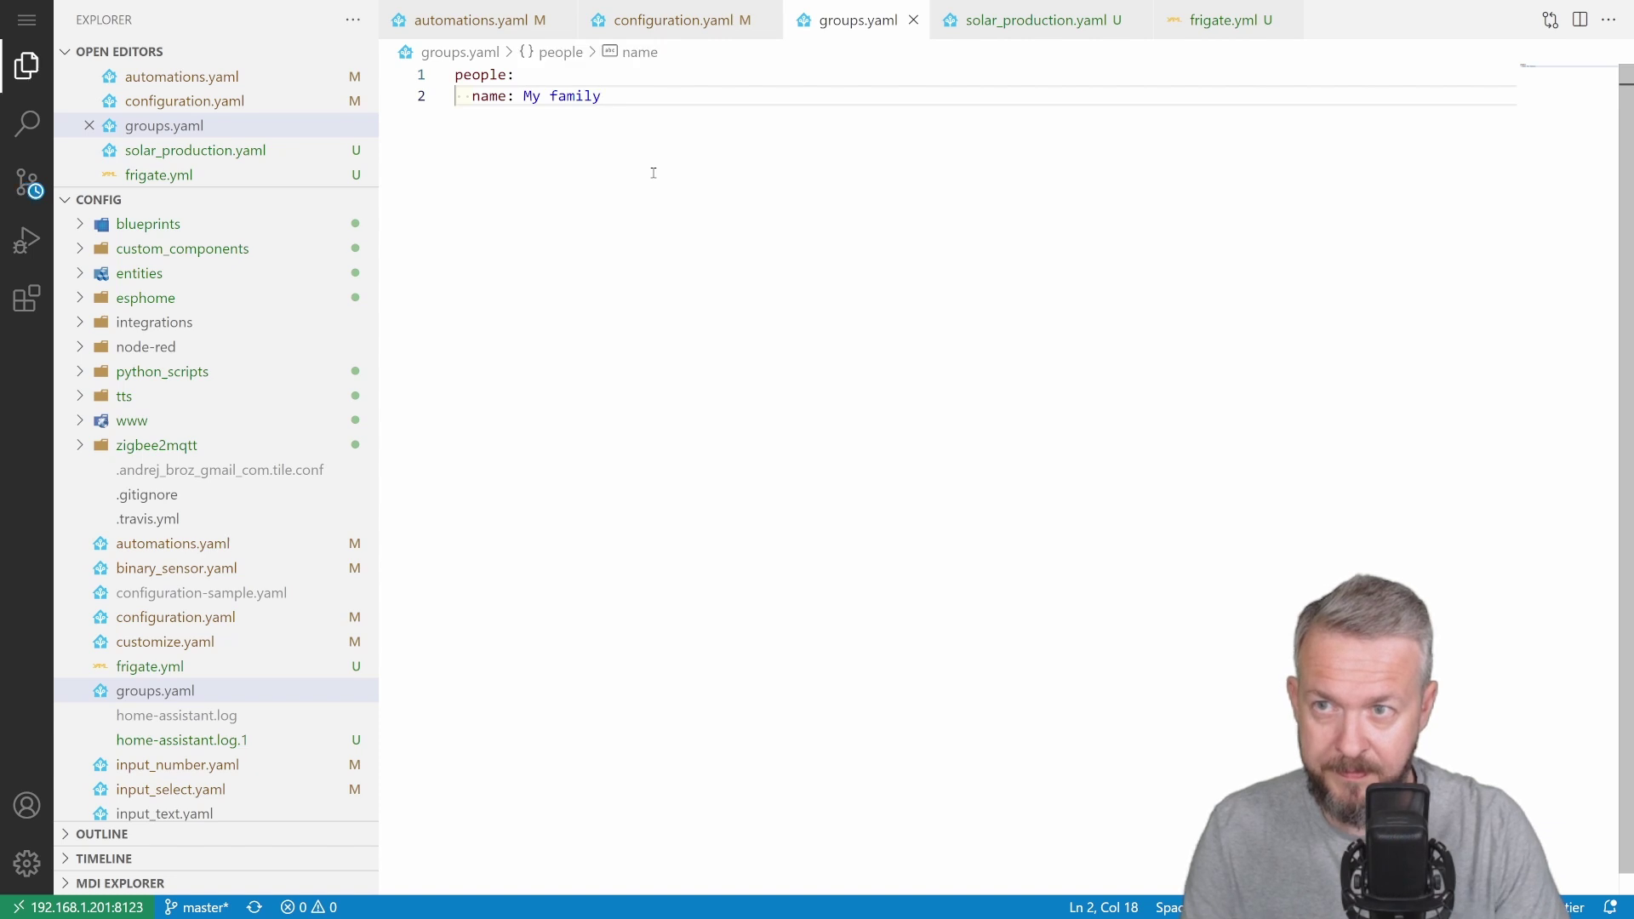
key("Return")
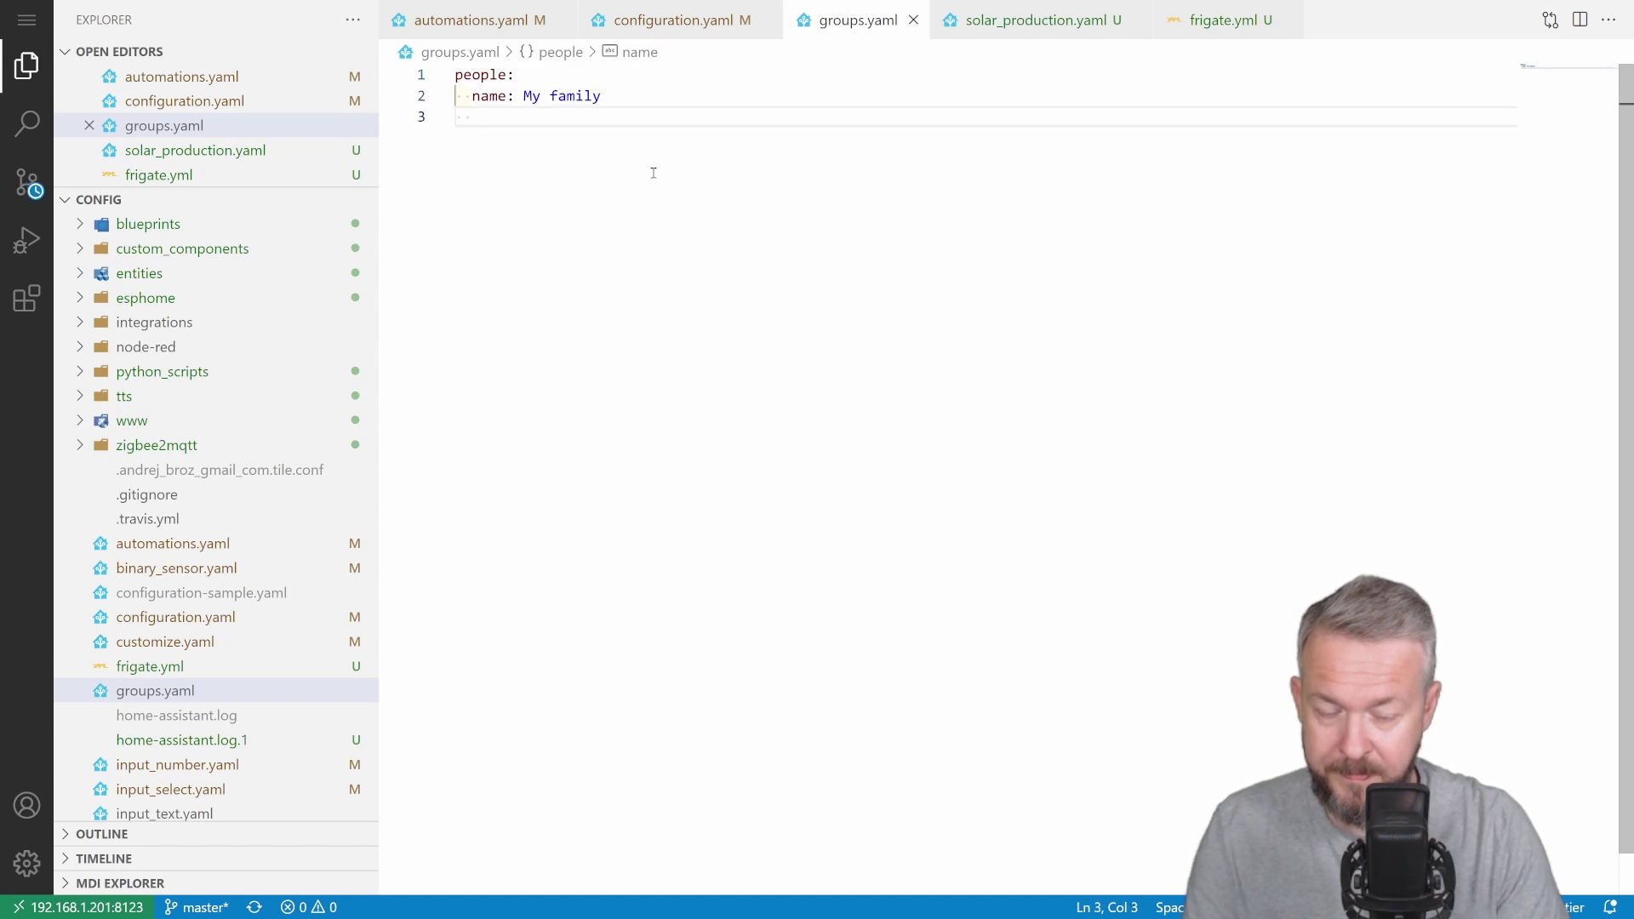
List a device_tracker entity and a person entity under the group's entities
type("entities:")
key("Return")
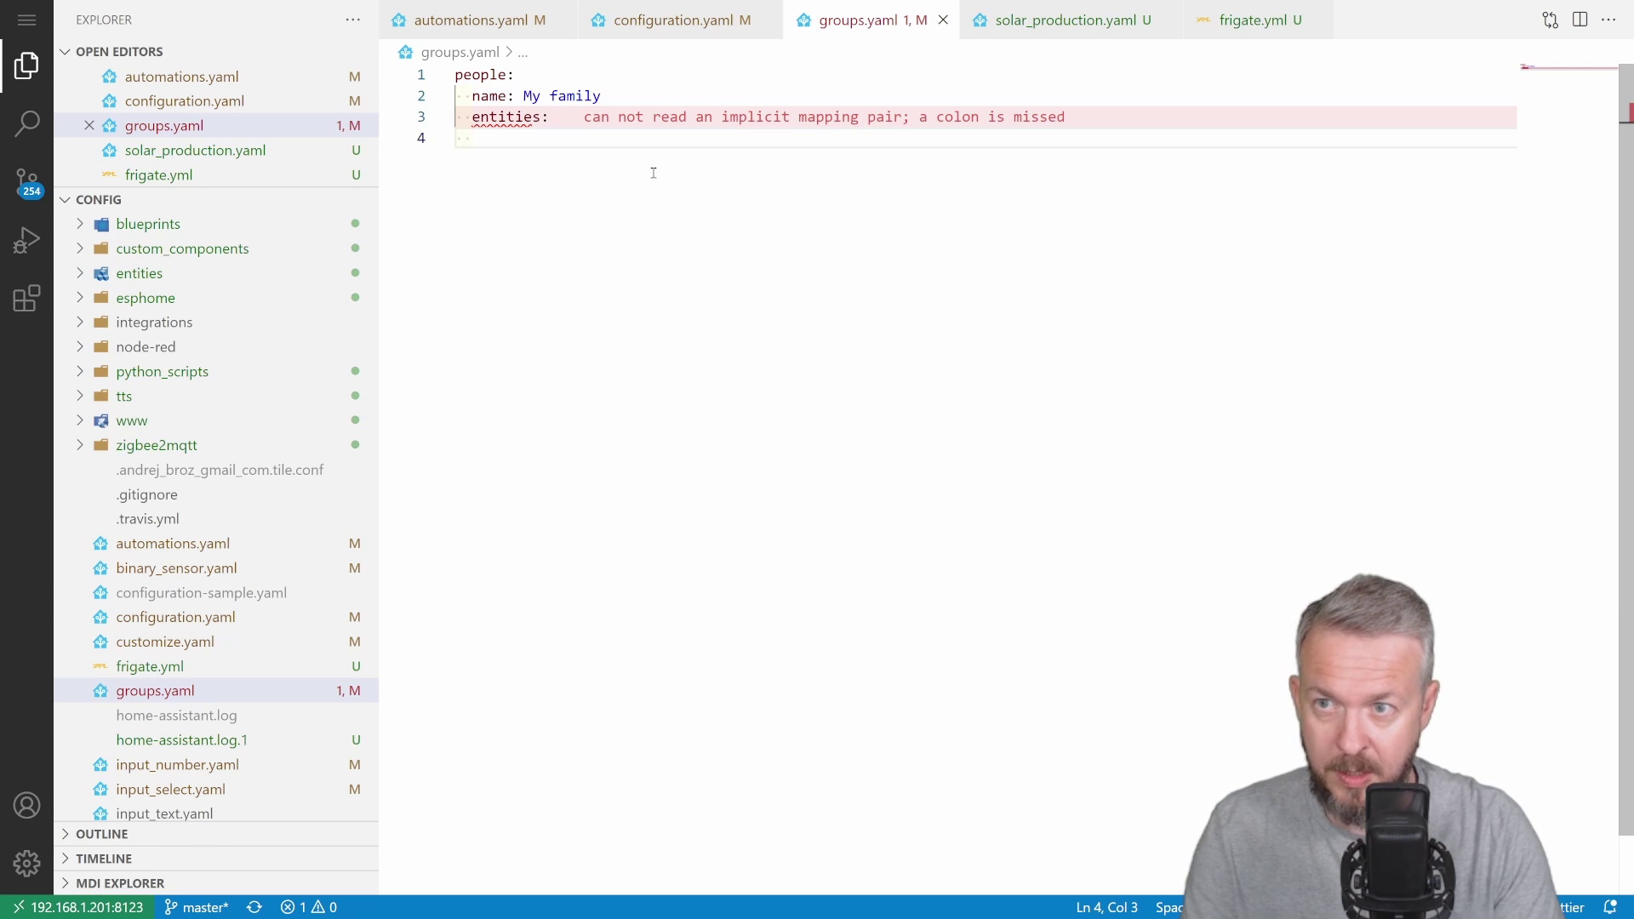
type("- ")
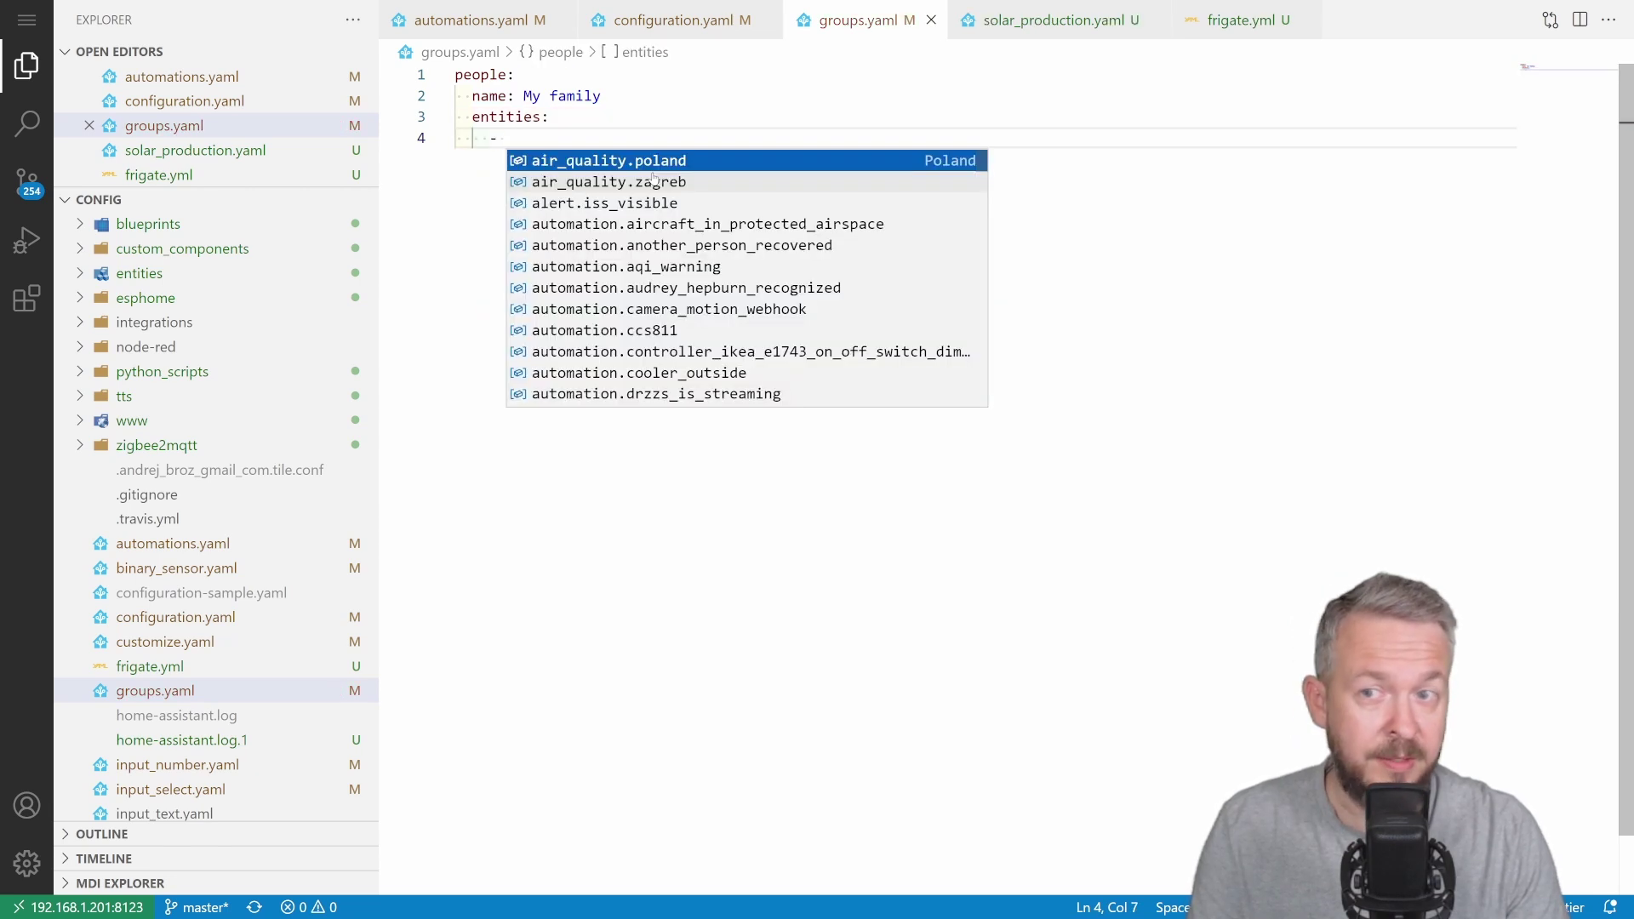
type("device")
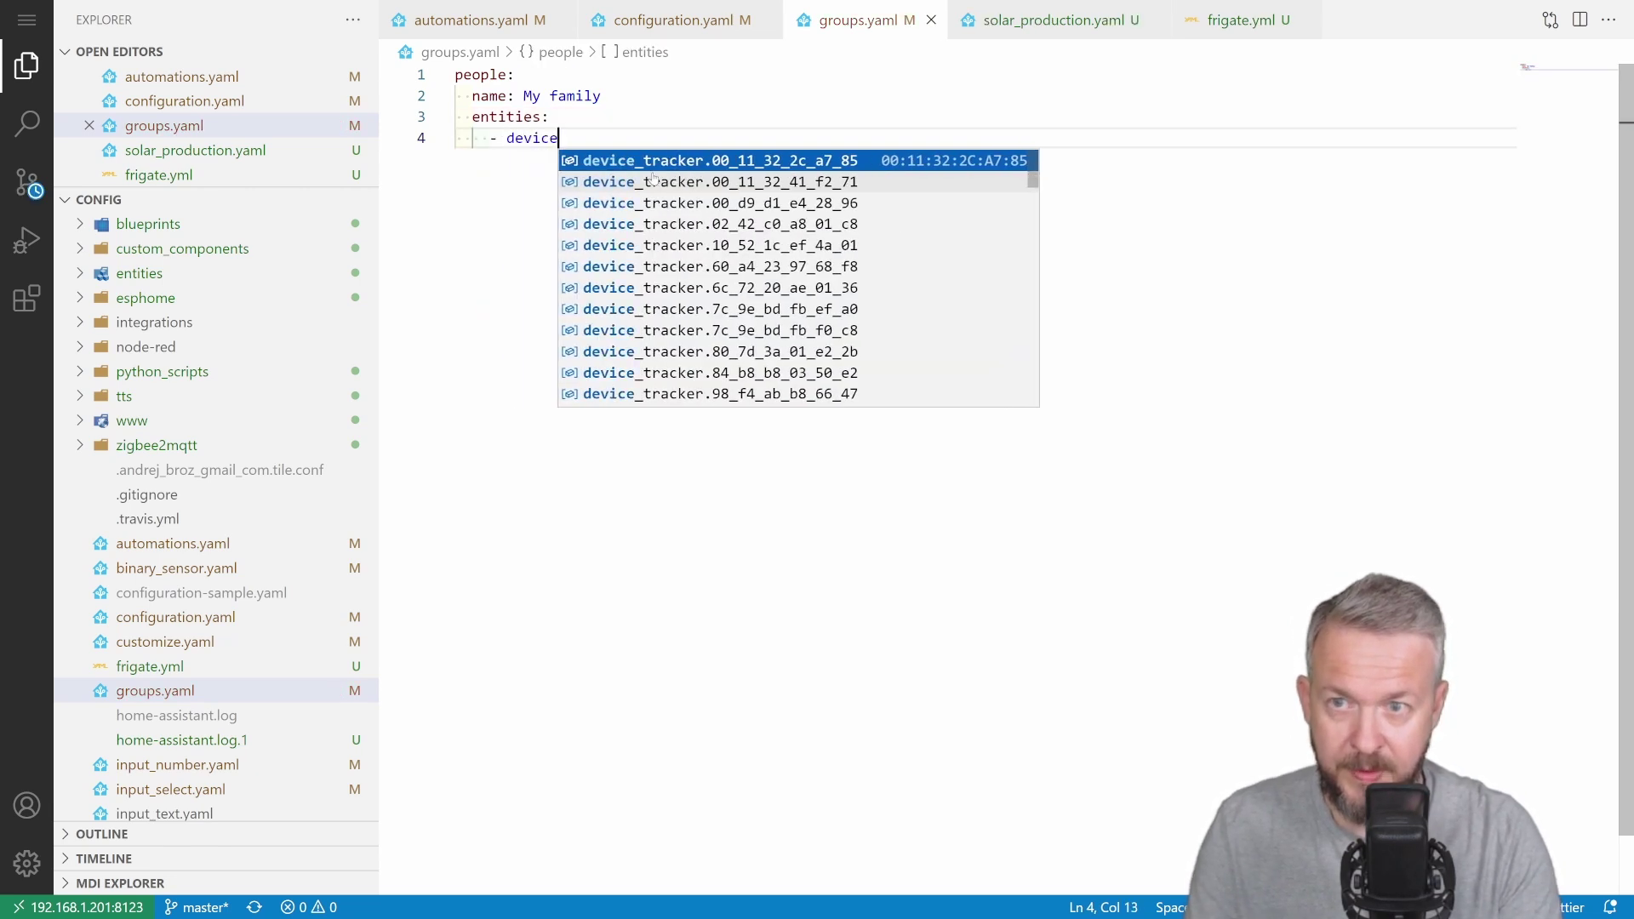
key("Return")
key("Return")
type("-")
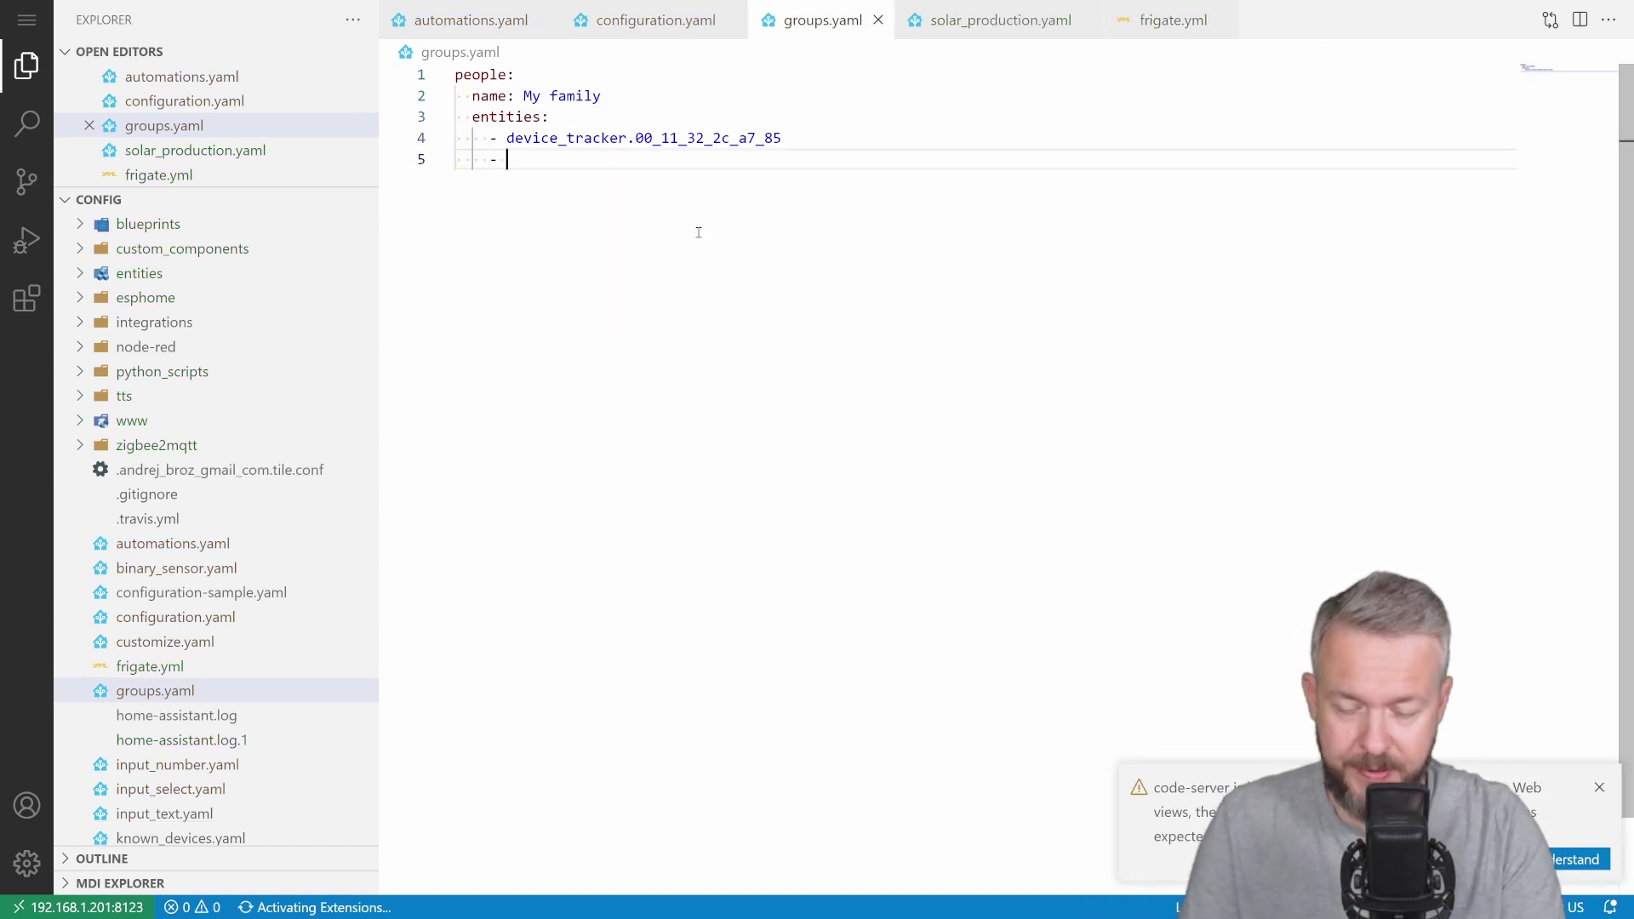
type("person.")
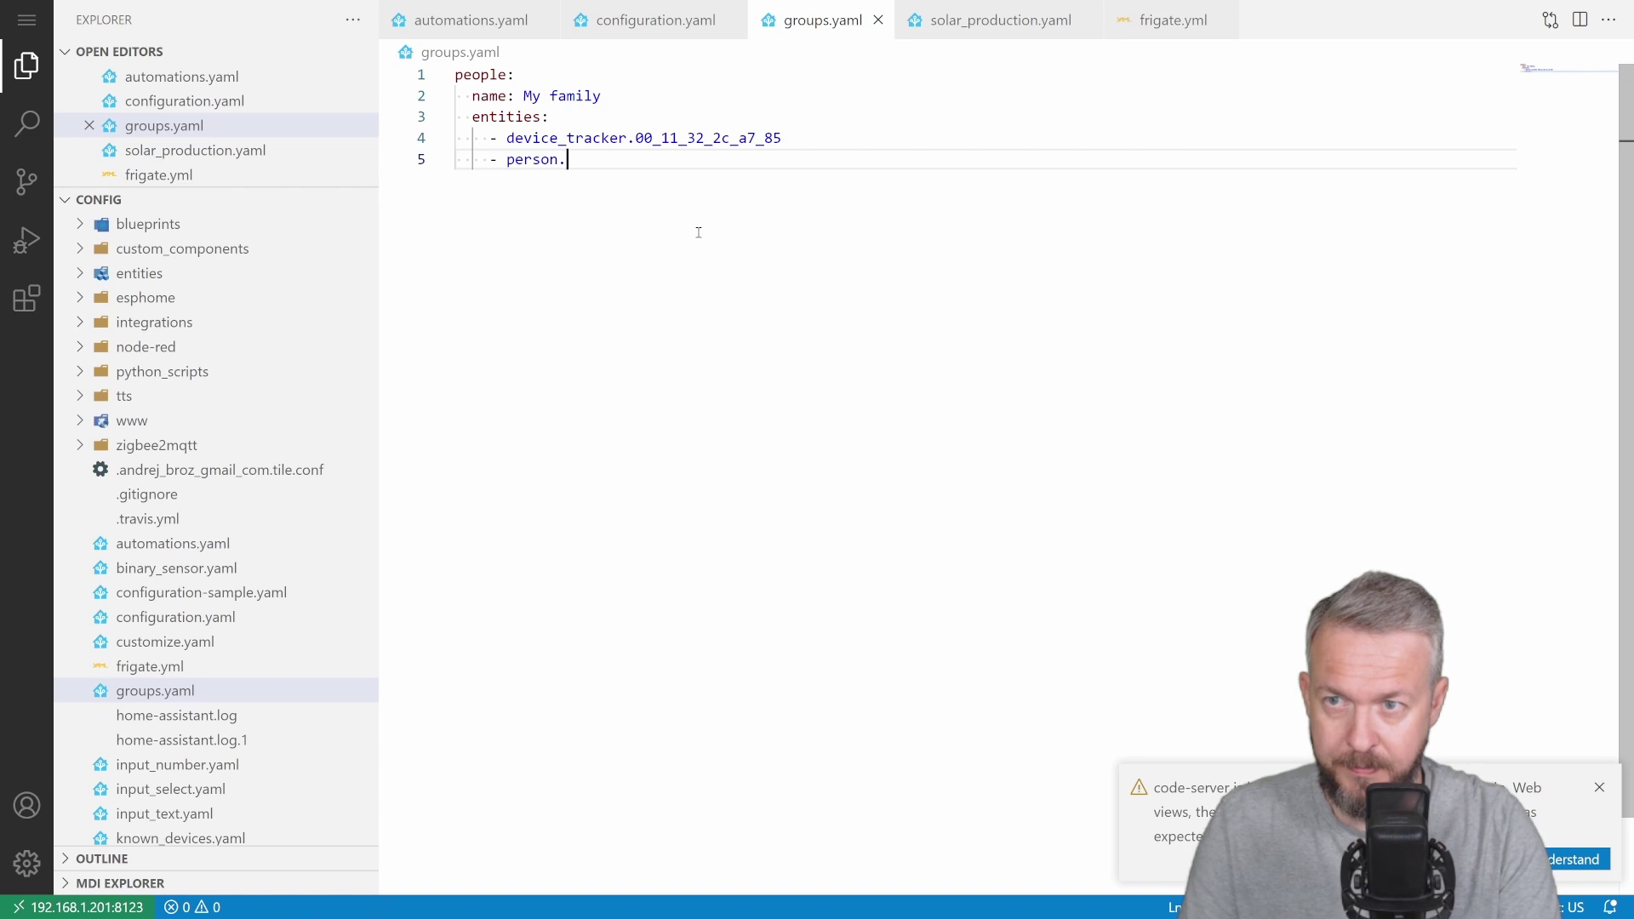
type("bearded")
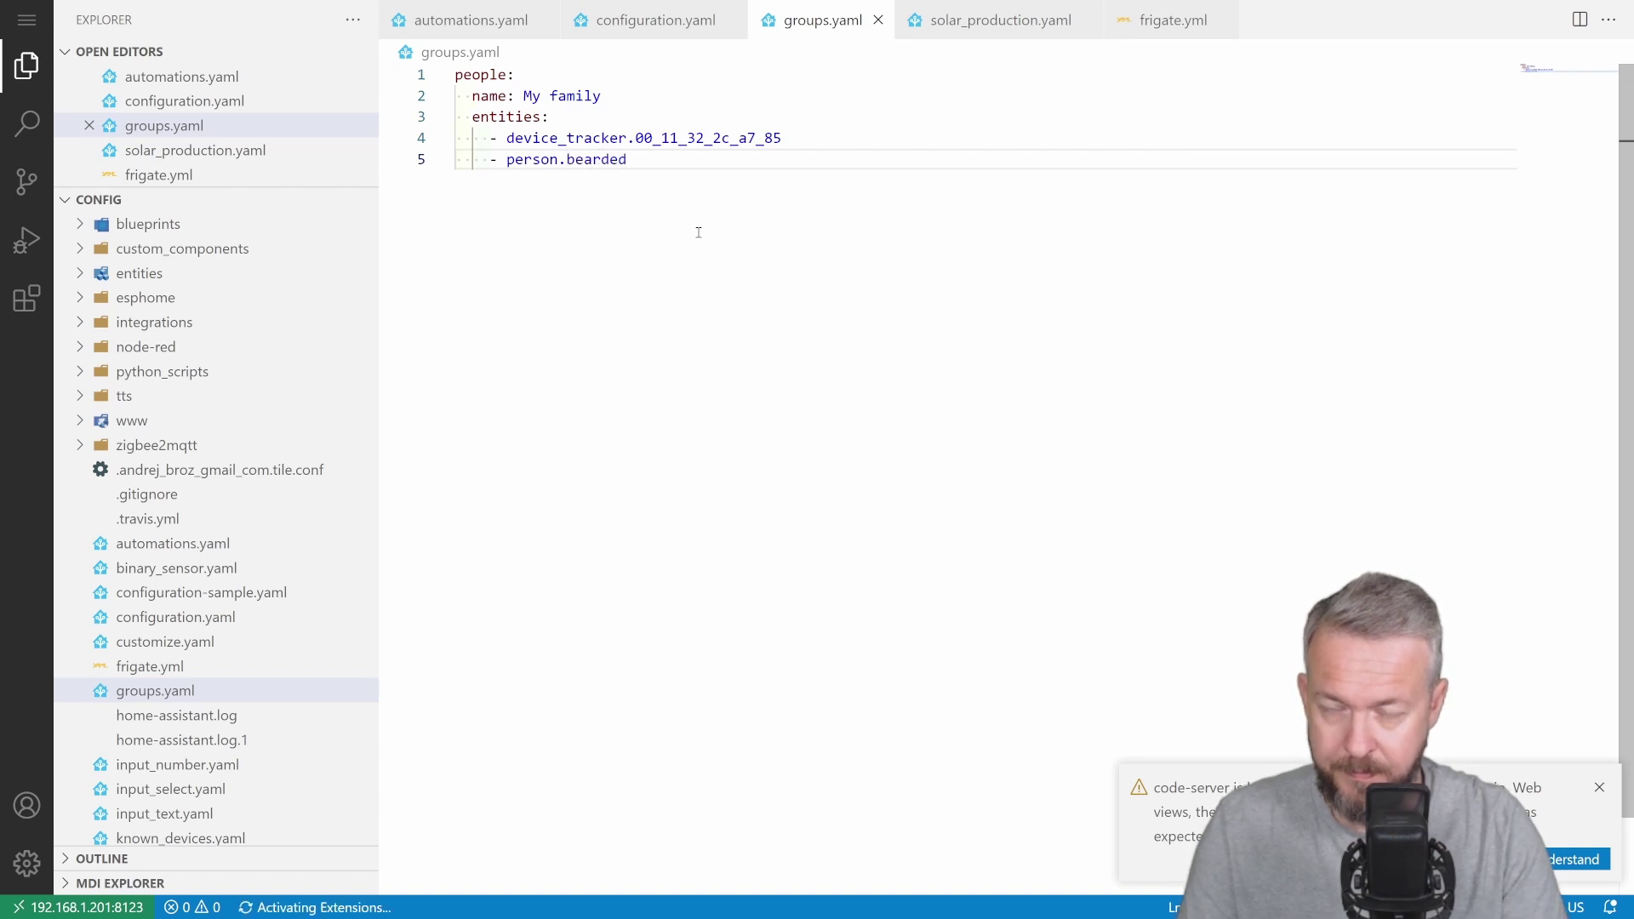
type("_tinker")
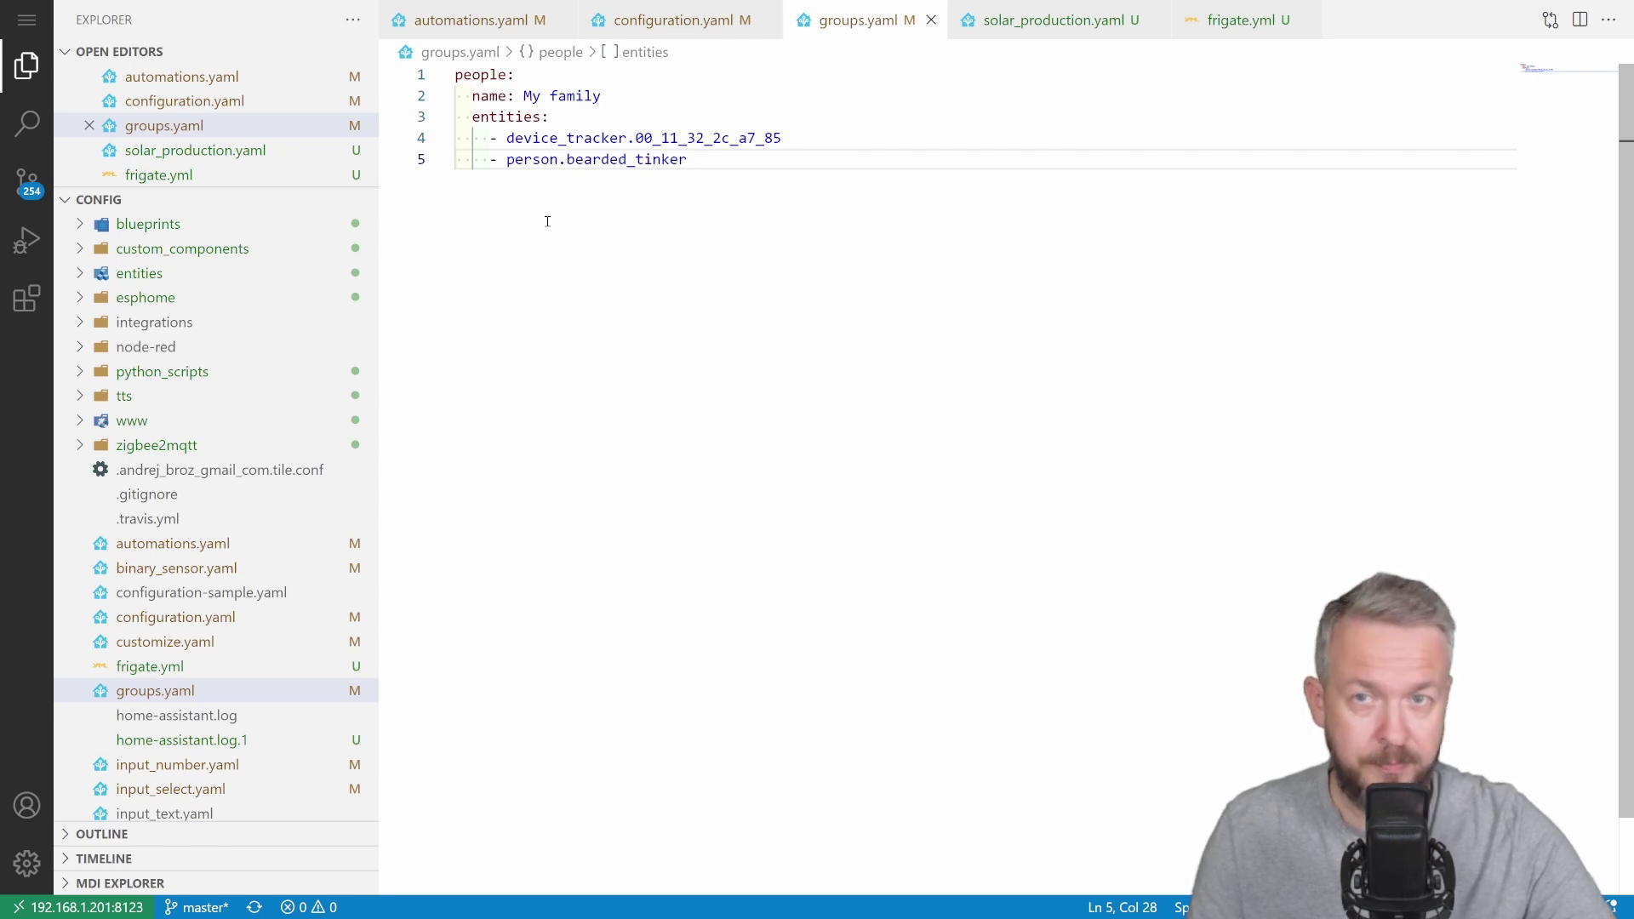
Back in configuration.yaml, add disable_turn_off: false below the device_group line
left_click(677, 24)
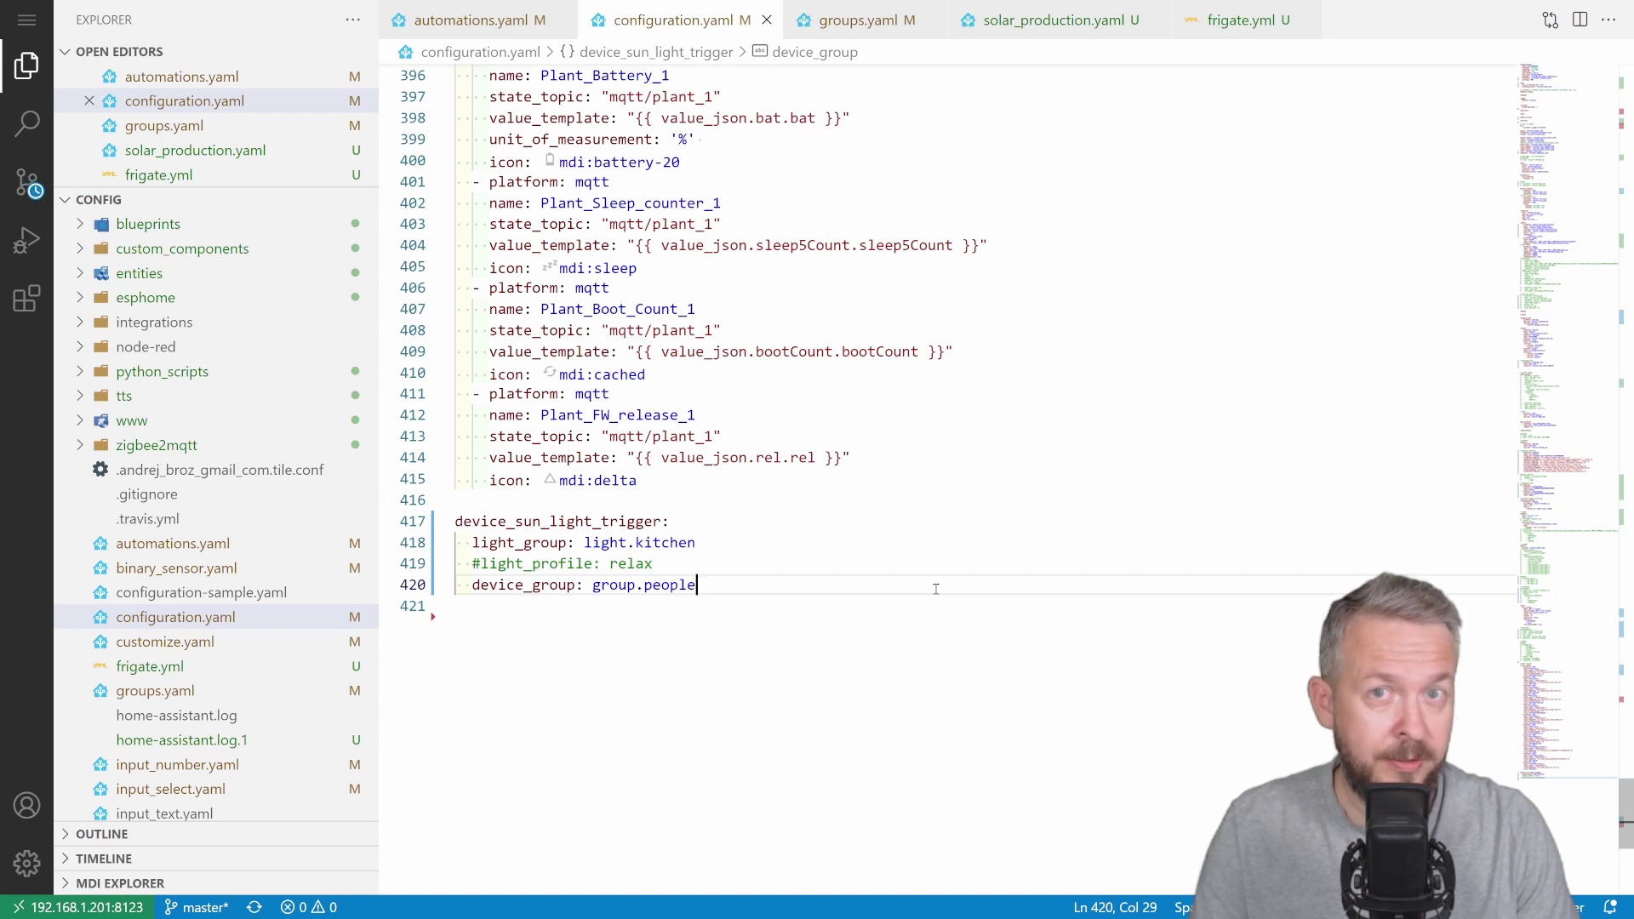
key("Return")
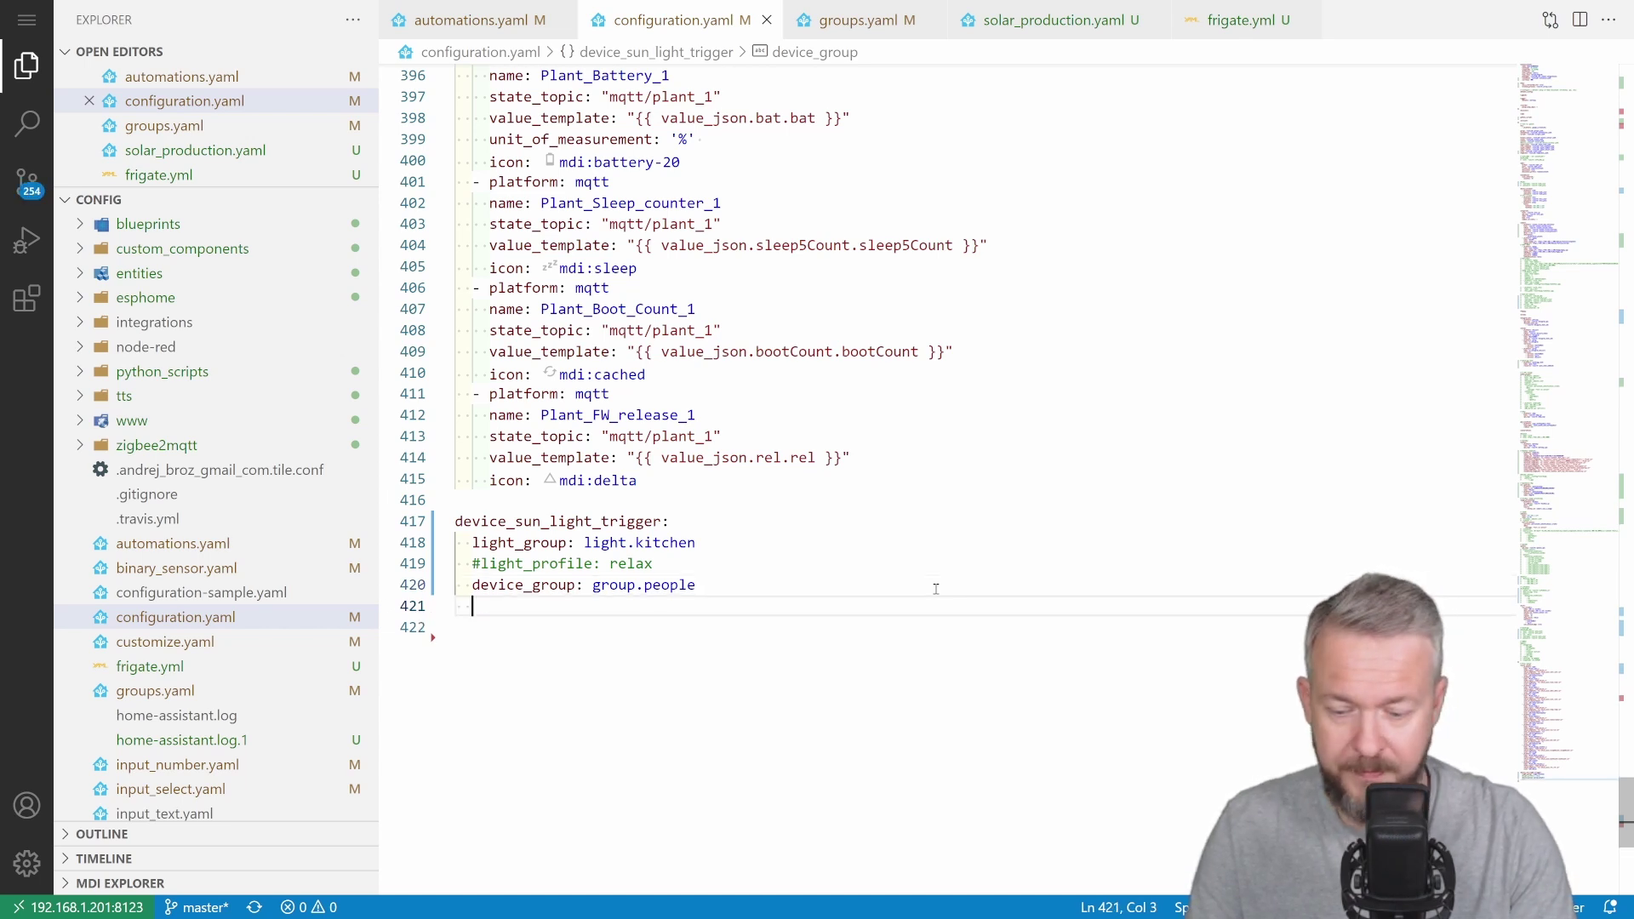
type("disable_")
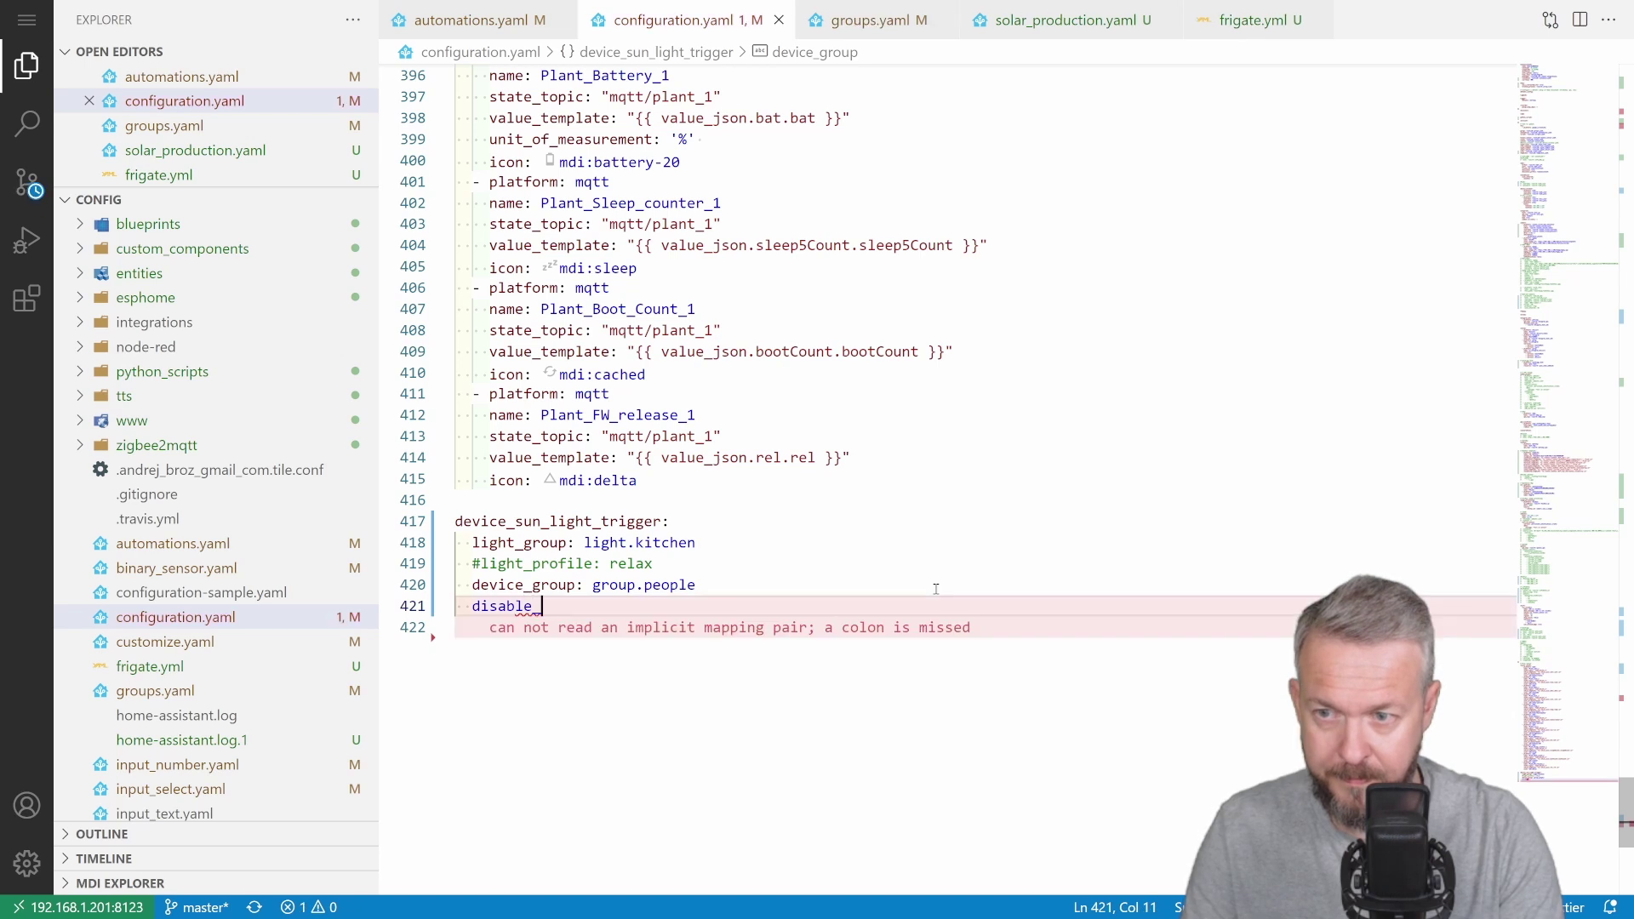
type("turn_off")
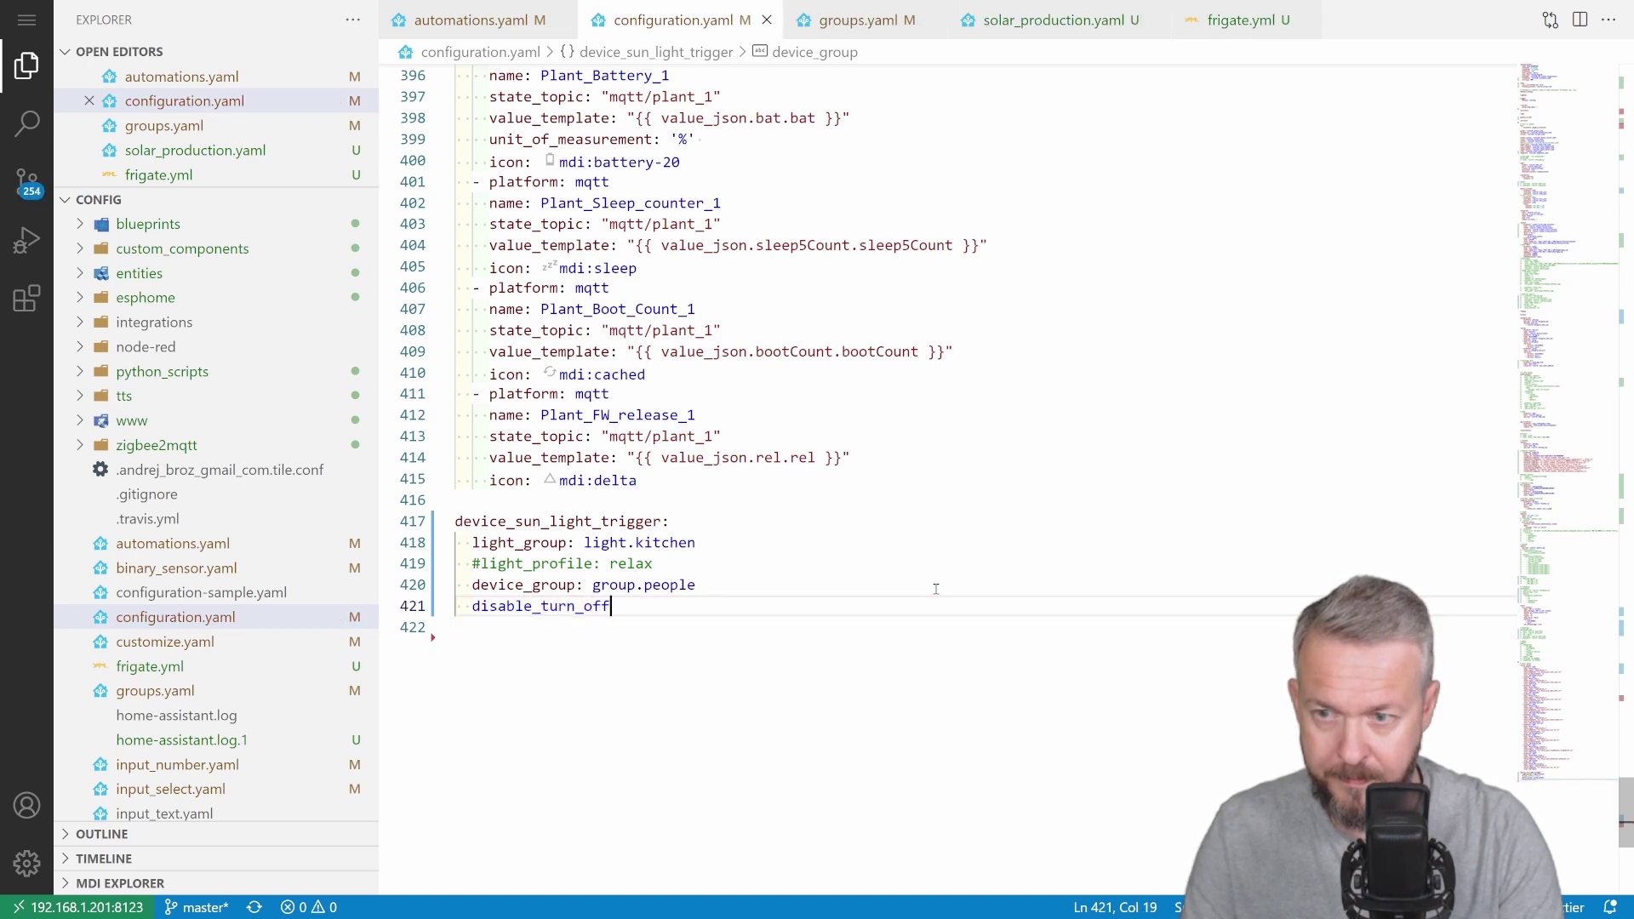
type(": ")
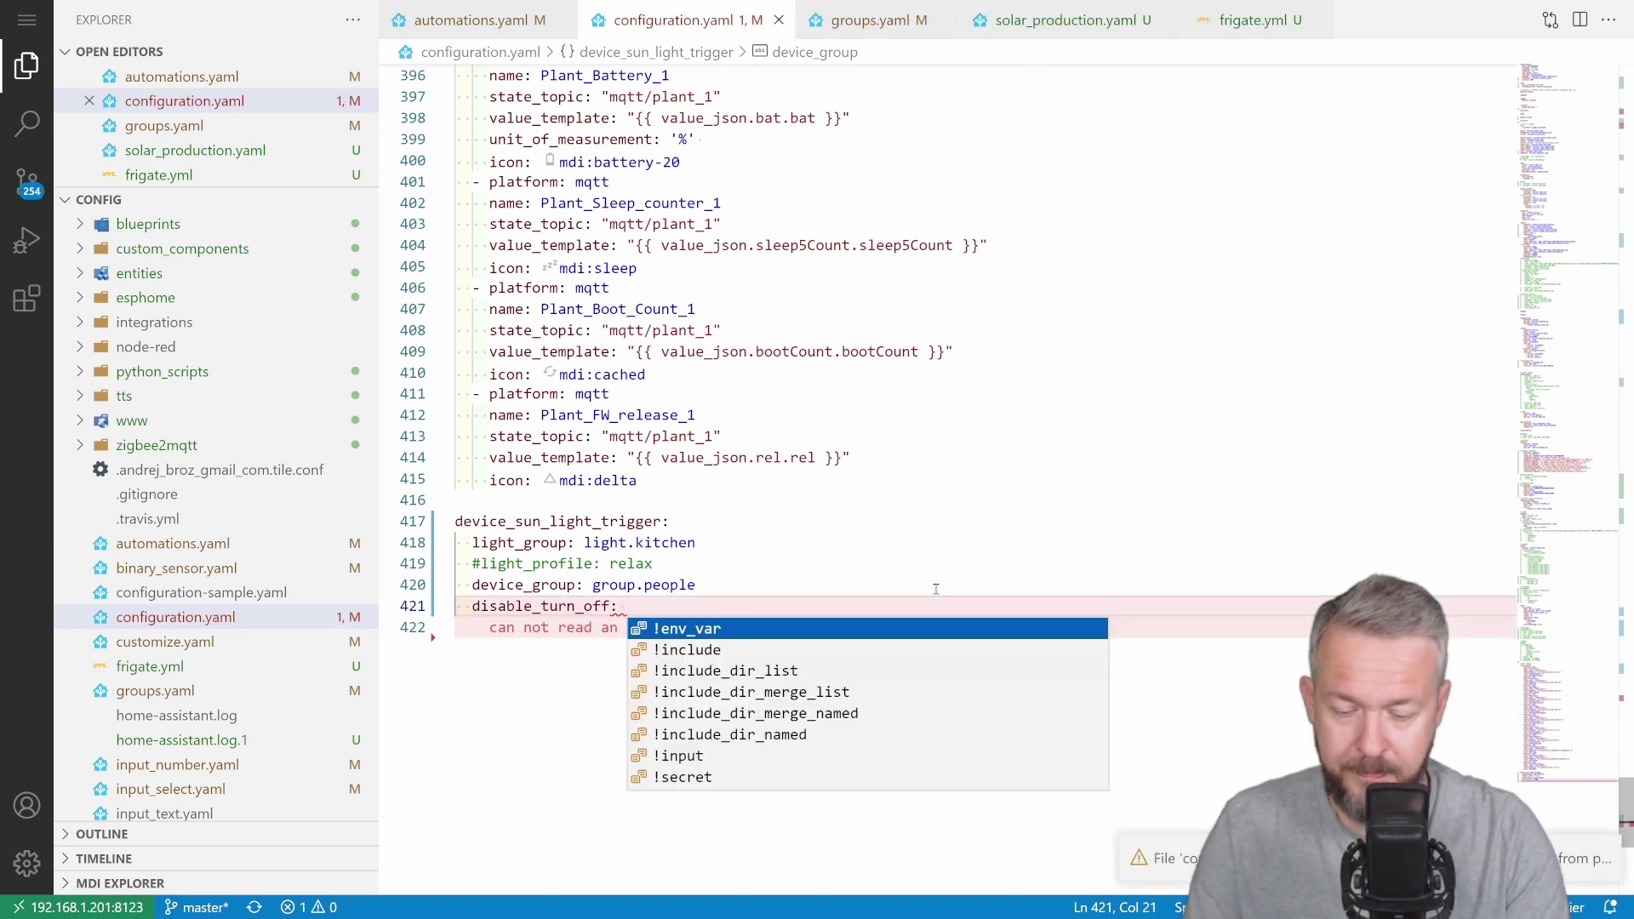
type("false")
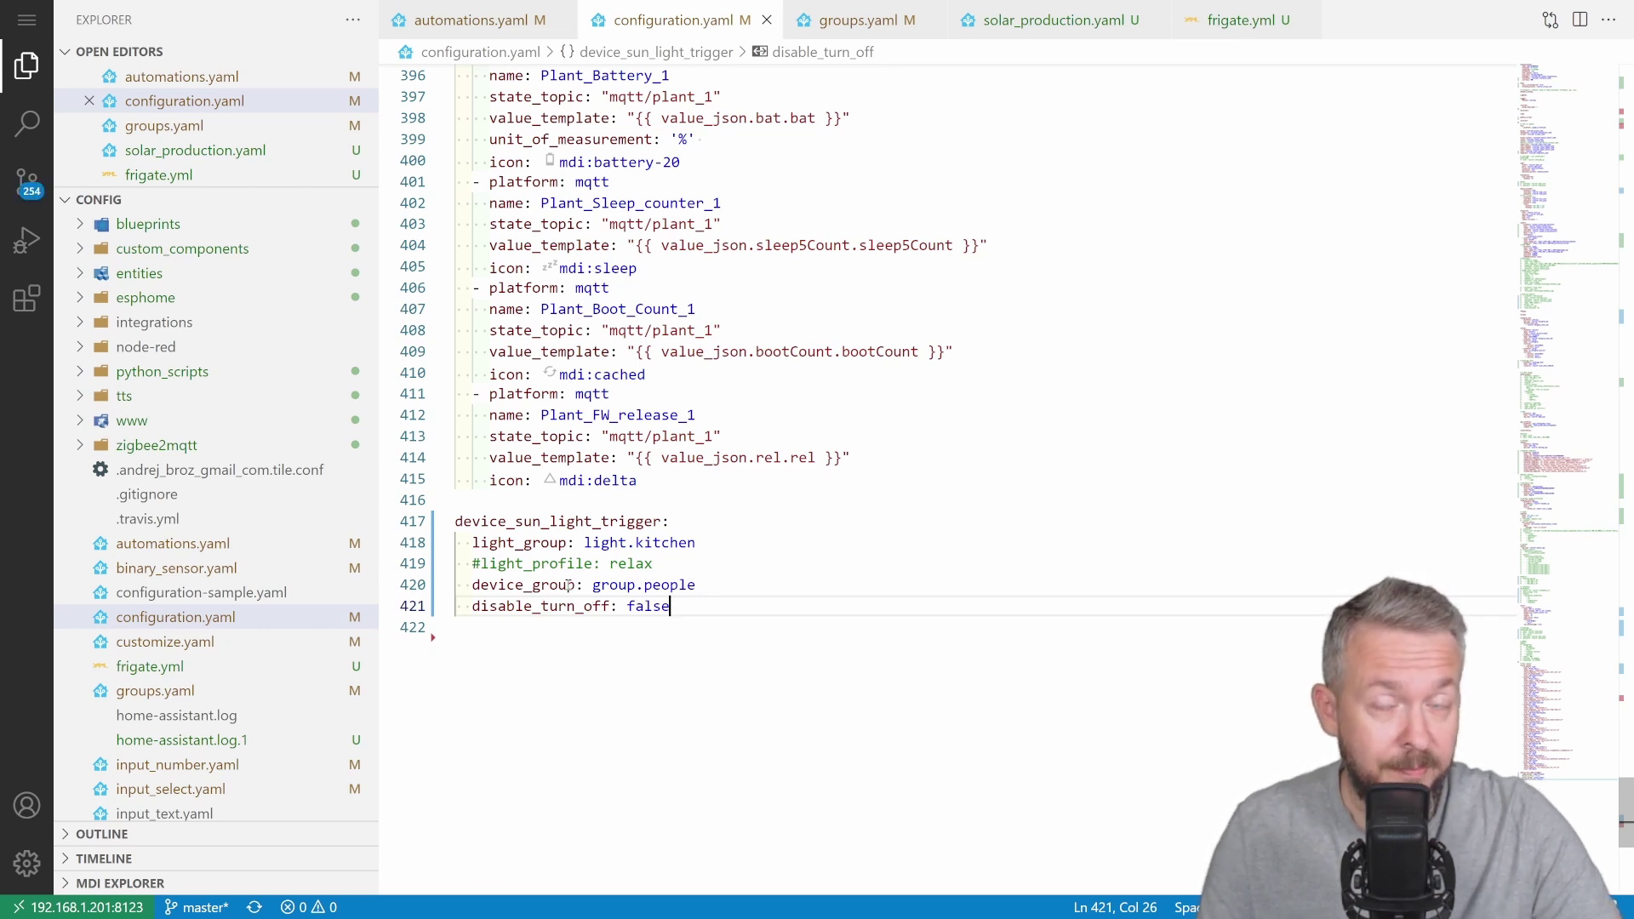
Delete every line below light_group: light.kitchen and save configuration.yaml
key("Up")
key("Up")
key("Up")
key("End")
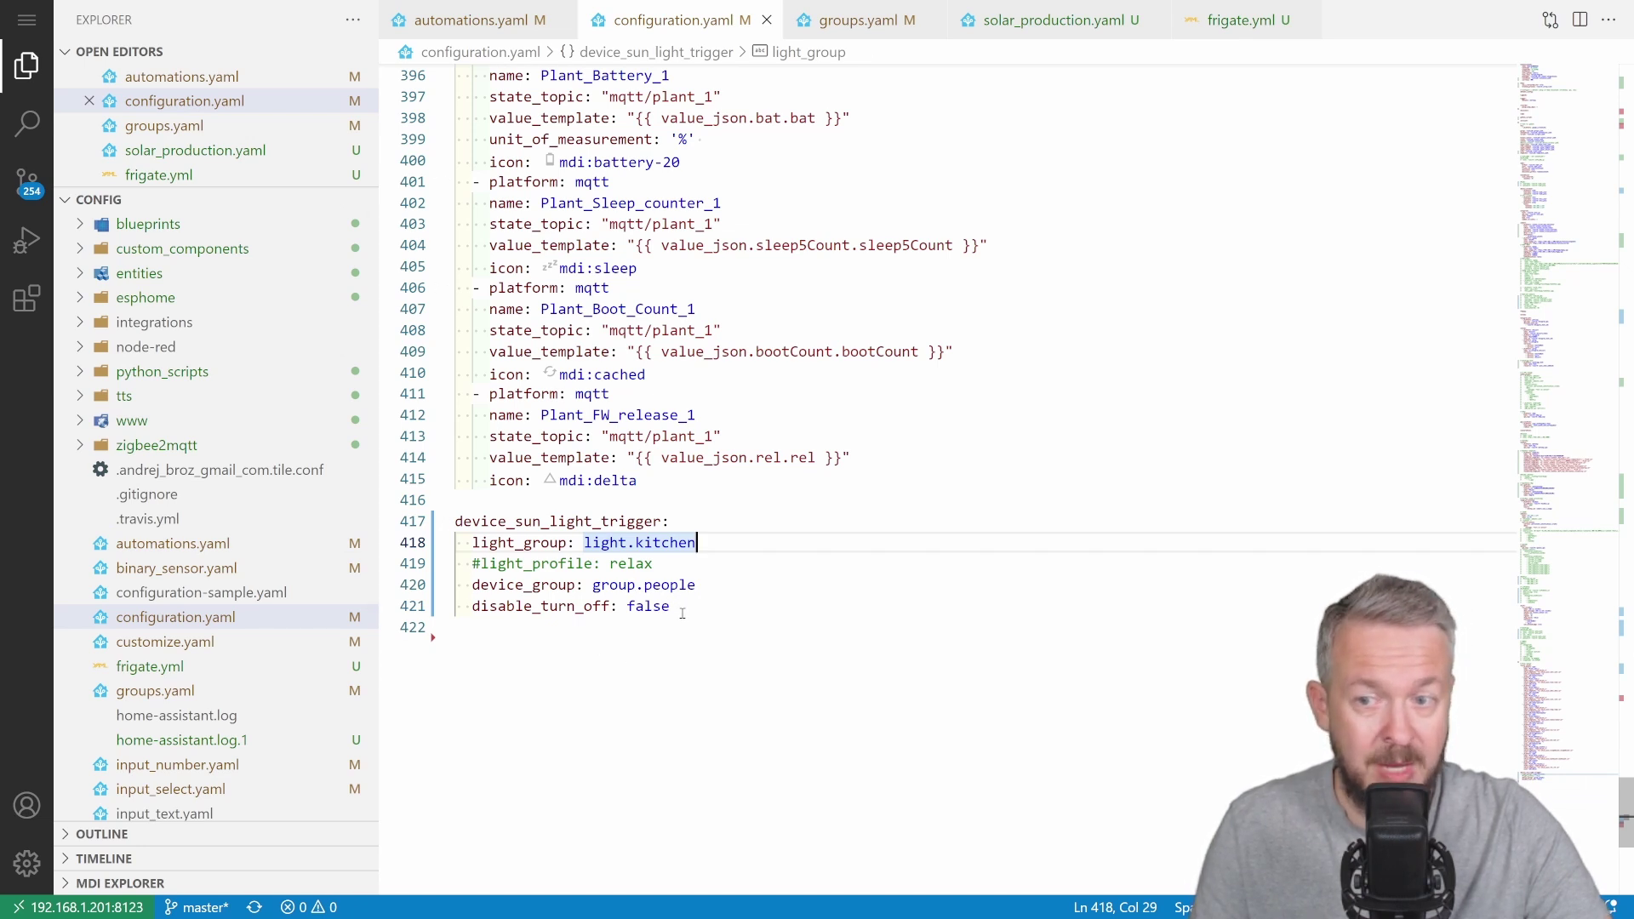
left_click_drag(676, 606, 450, 571)
key("ctrl+c")
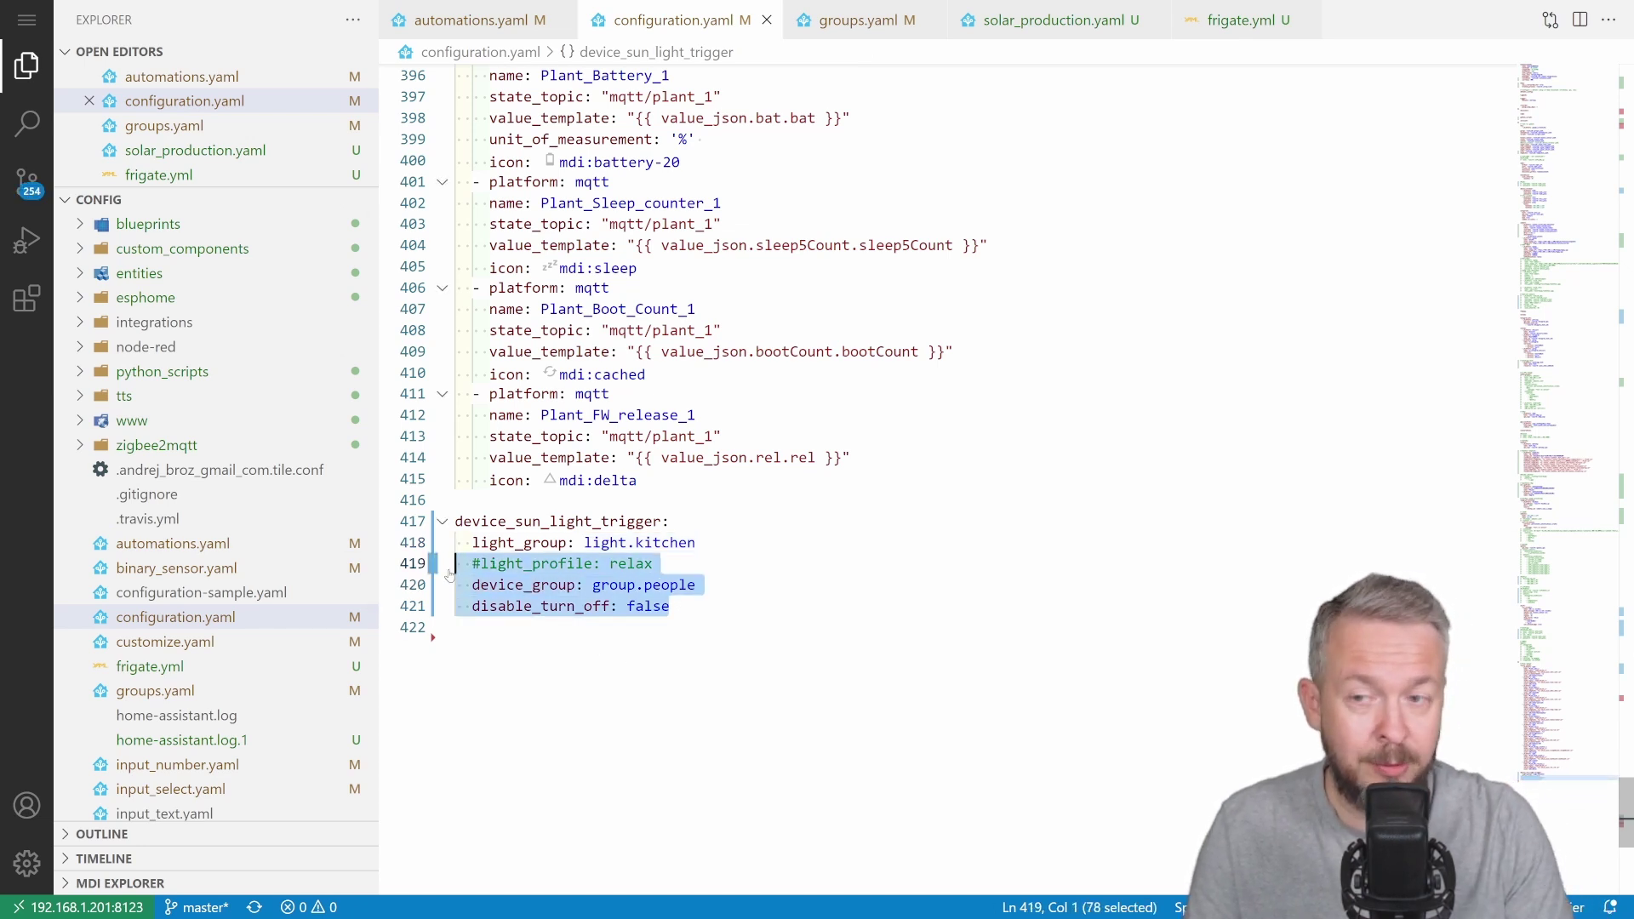
key("BackSpace")
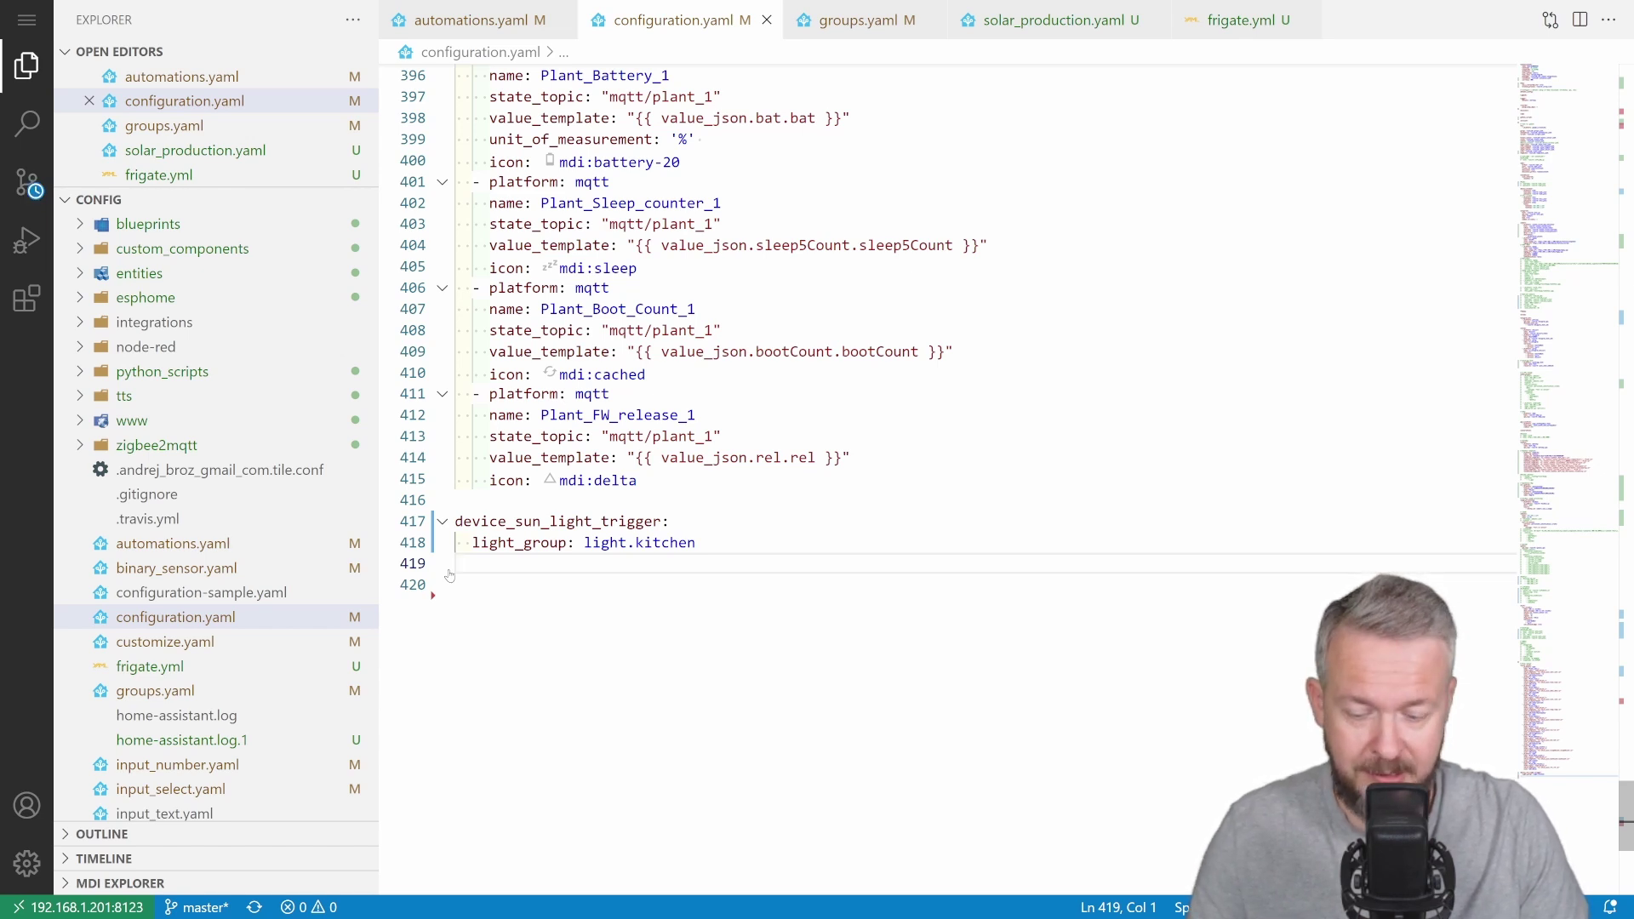
key("ctrl+v")
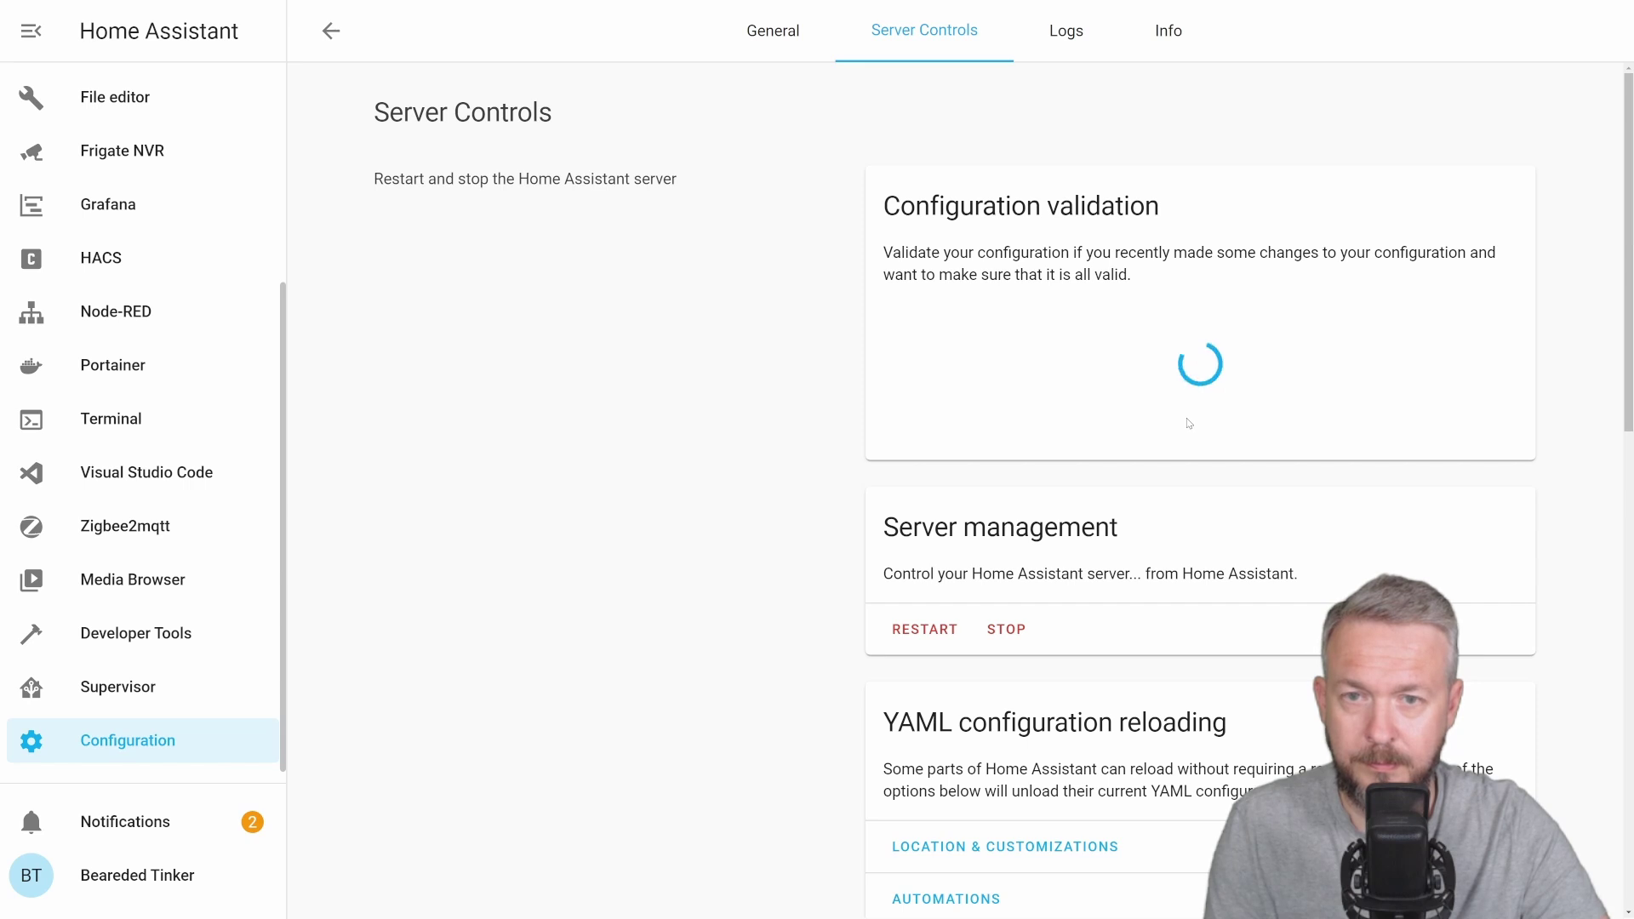
Restart the Home Assistant server from Server Controls and confirm it
left_click(917, 628)
left_click(989, 546)
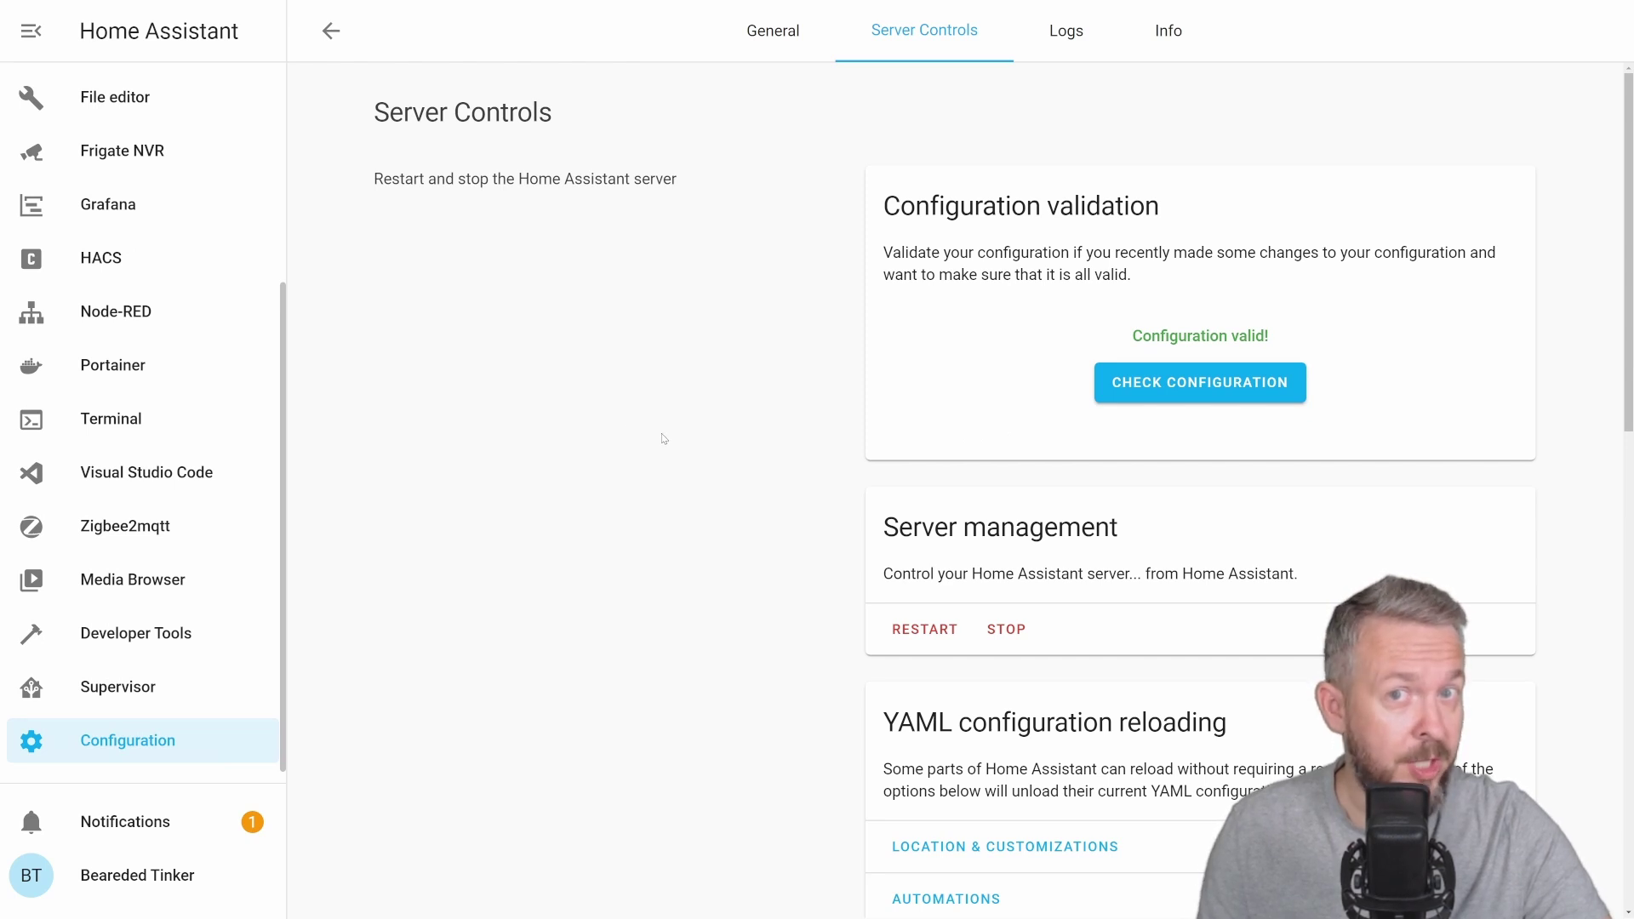
Look up sun.sun in Developer Tools States to see its below_horizon state and attributes
left_click(177, 630)
left_click(521, 255)
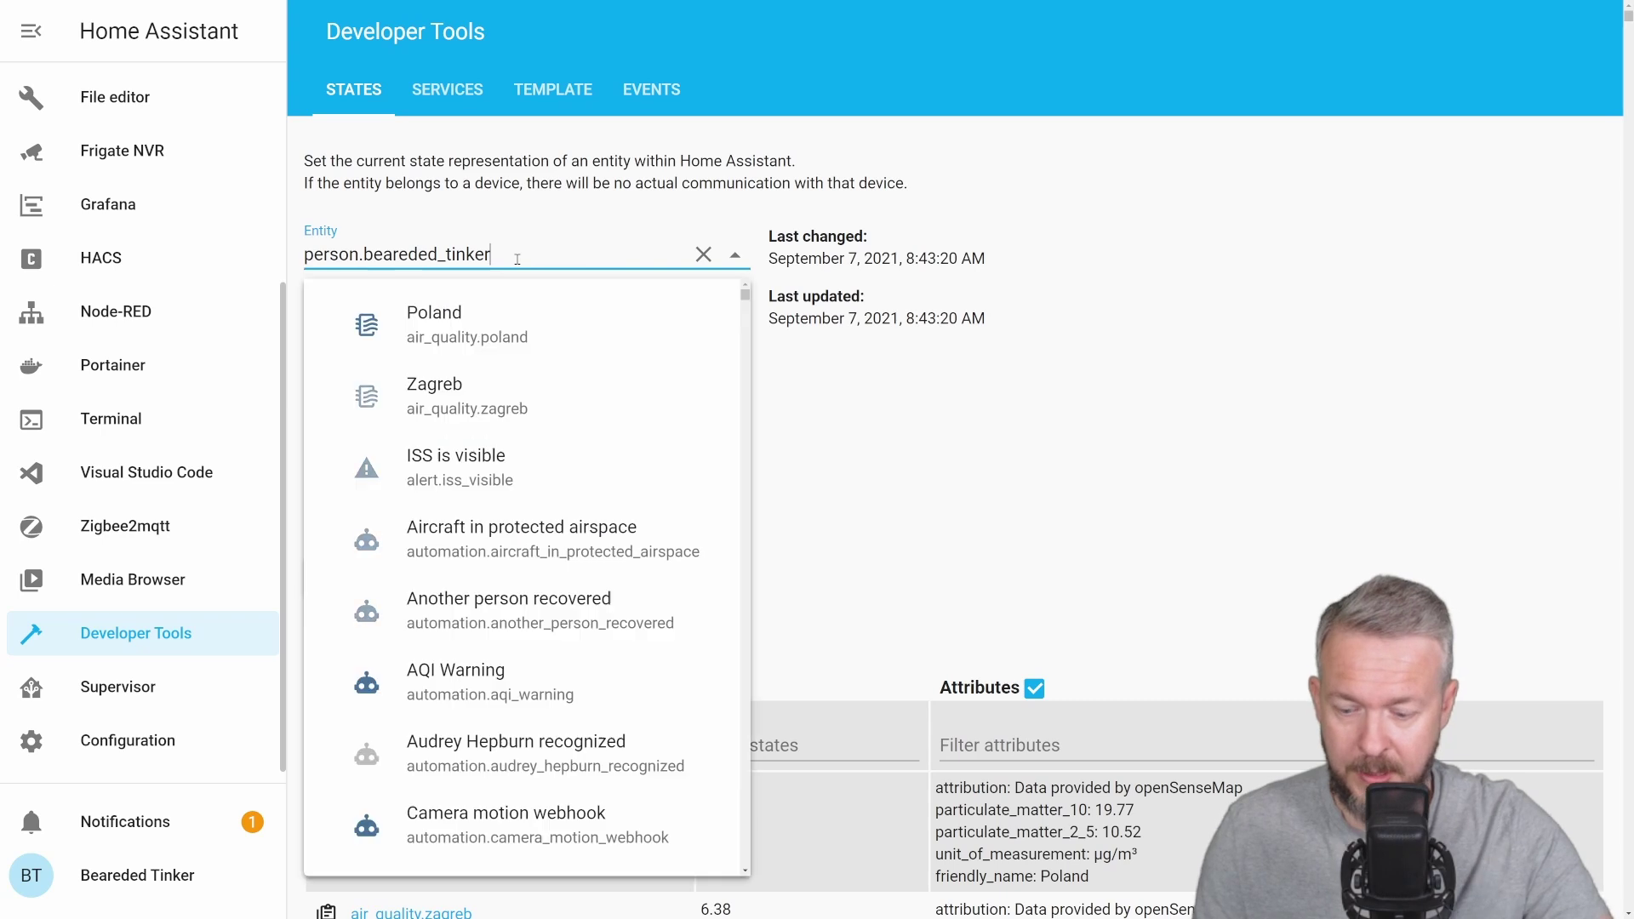
key("ctrl+a")
type("sun")
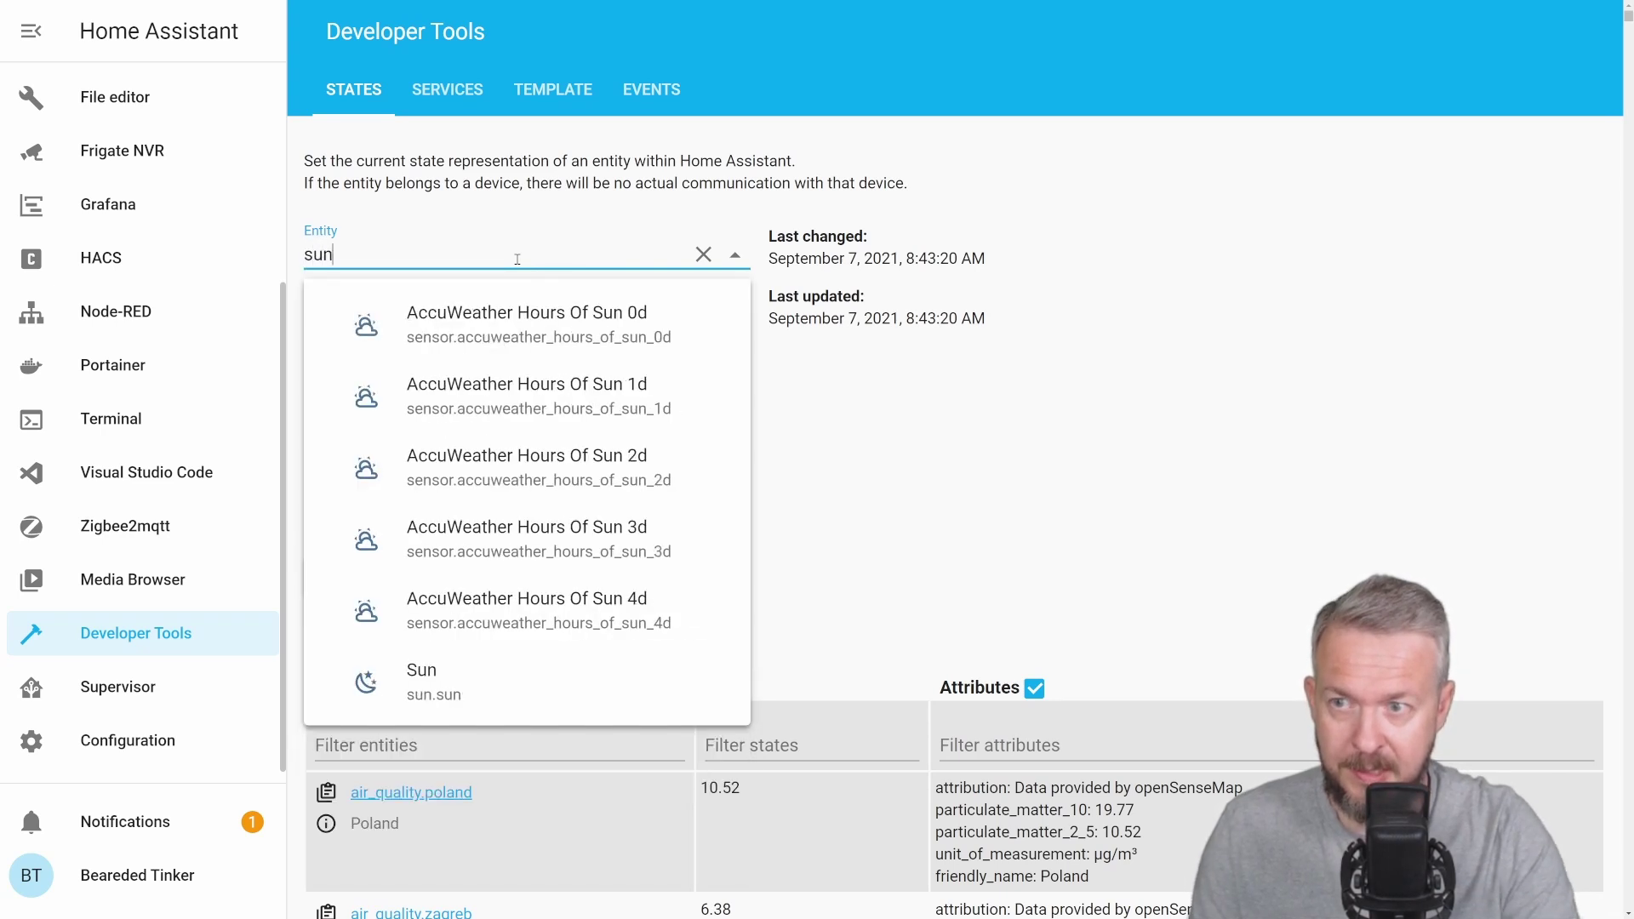
left_click(473, 679)
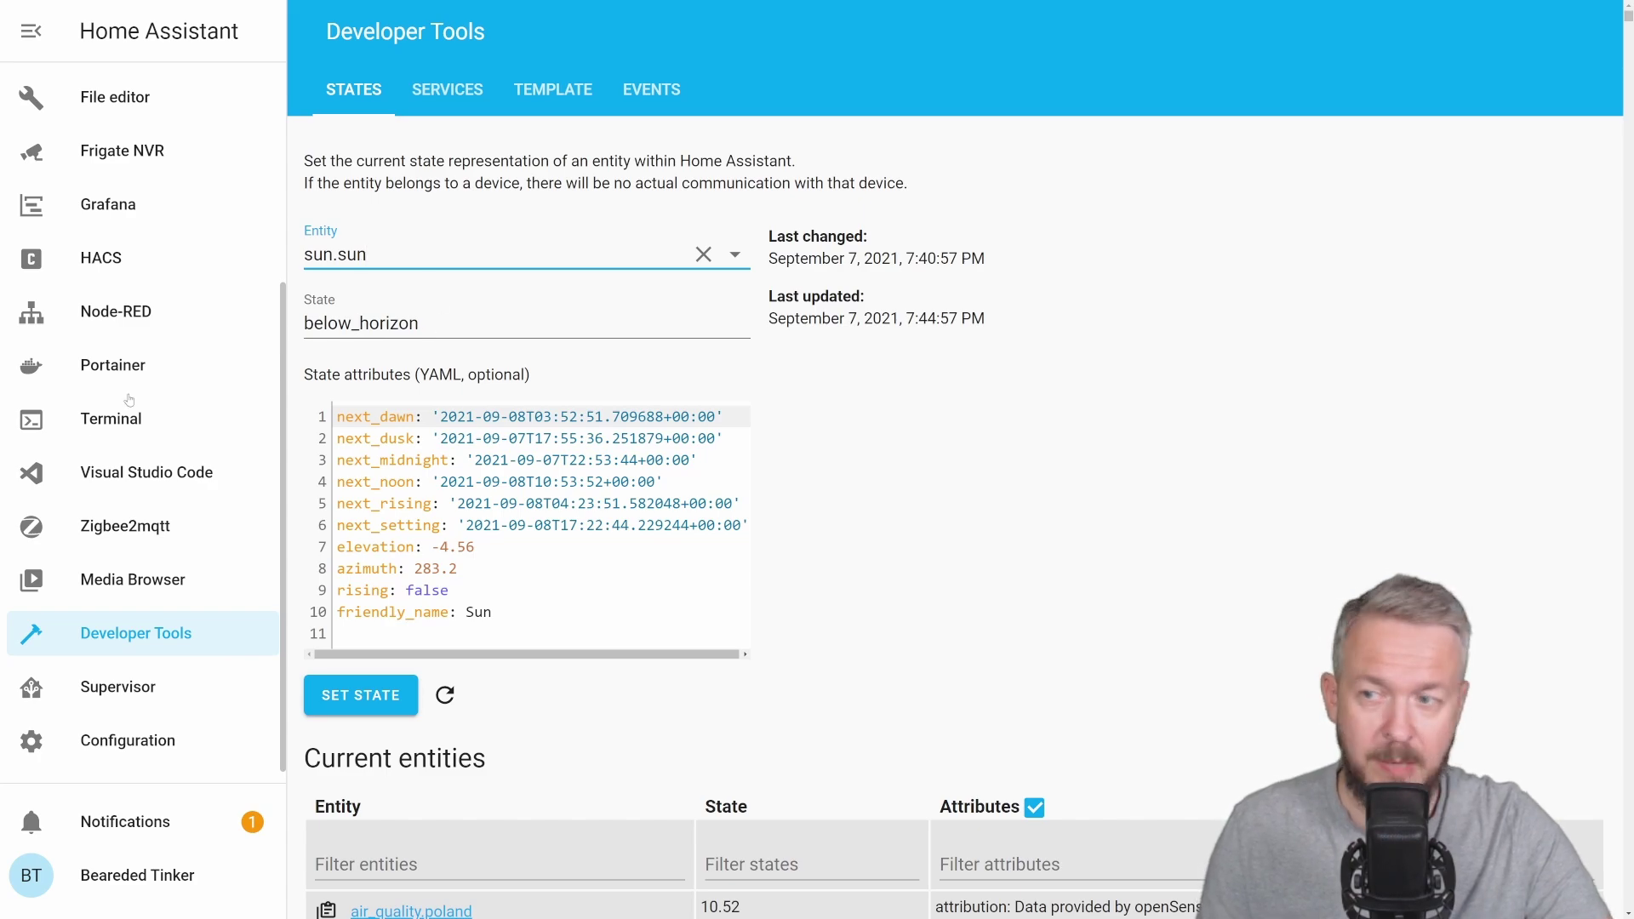
left_click(93, 473)
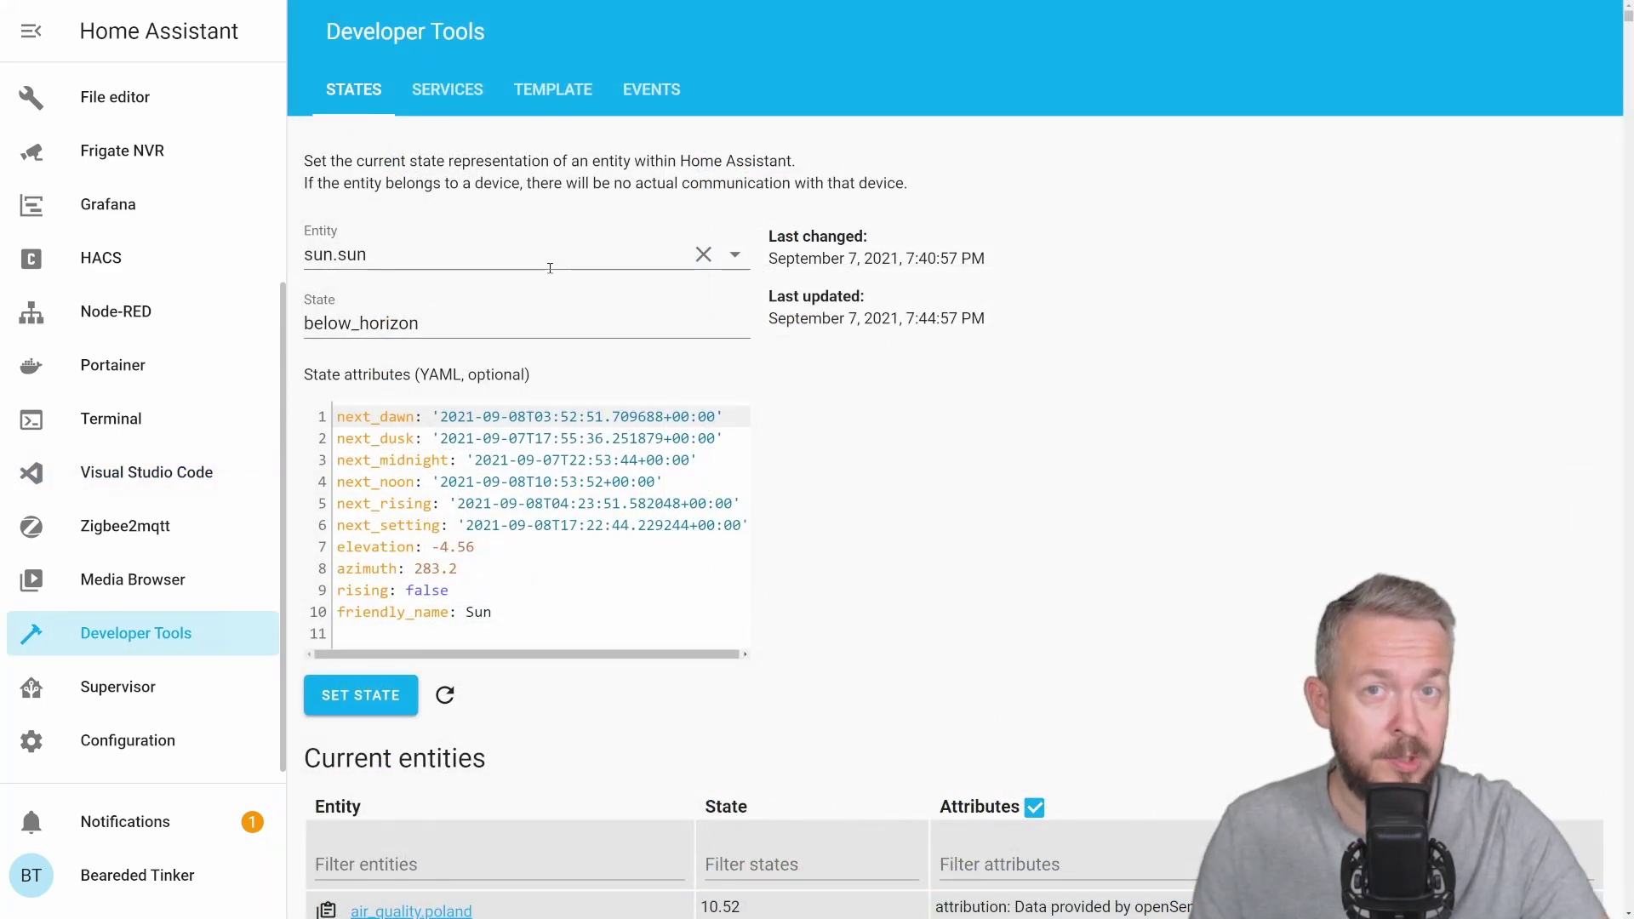
left_click(551, 270)
key("ctrl+a")
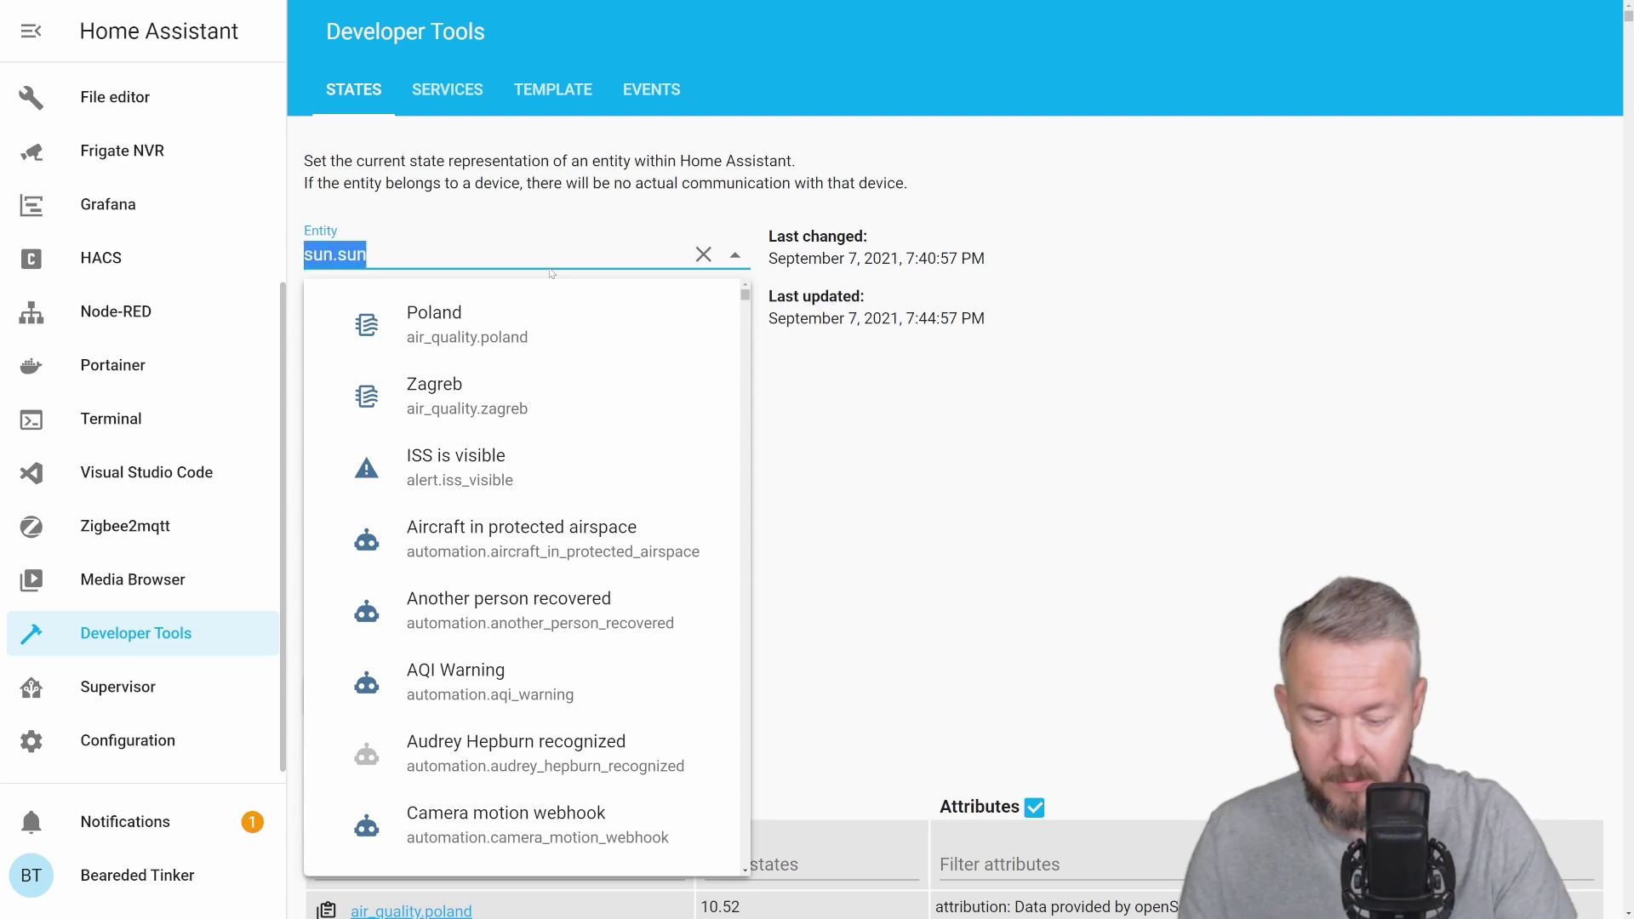
type("device.")
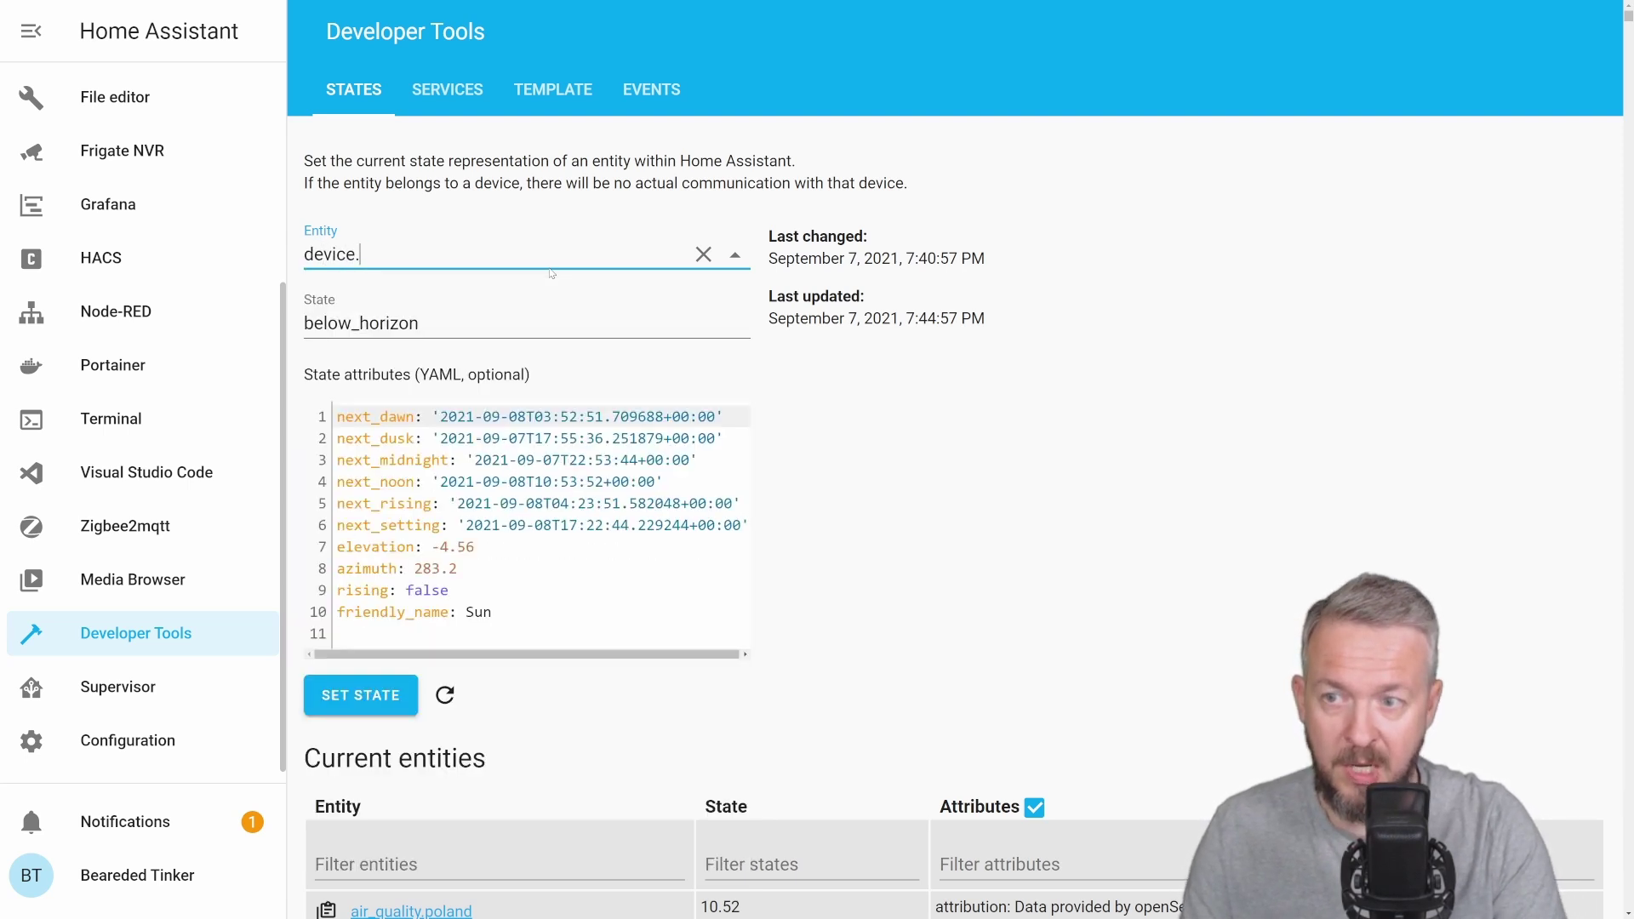
key("BackSpace")
type("_t")
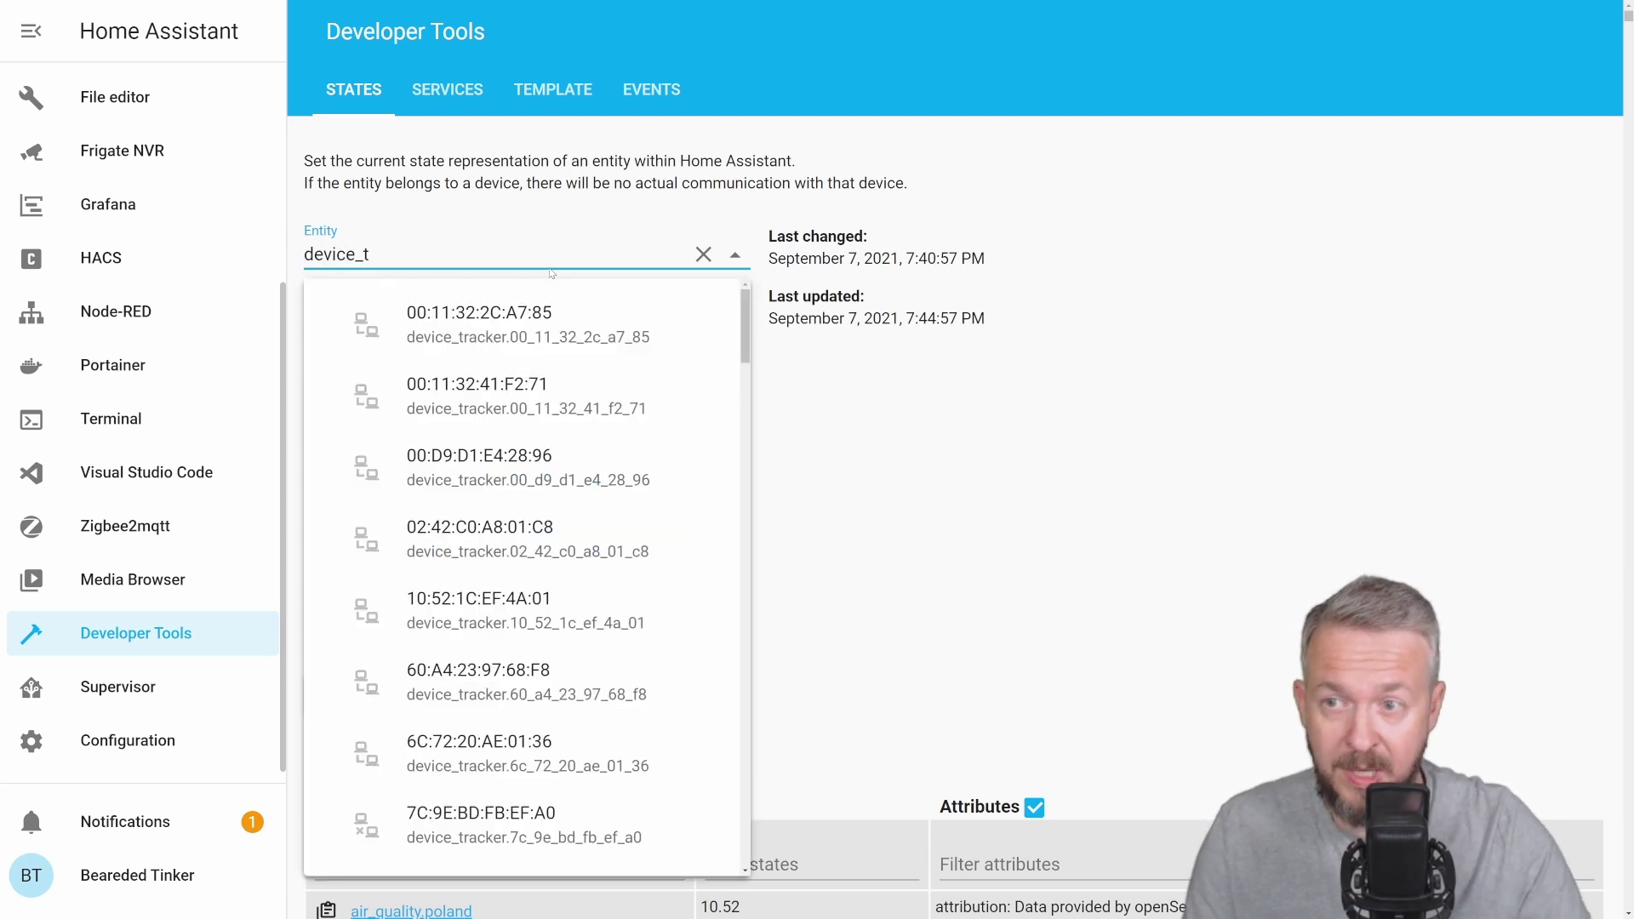
scroll(498, 529, "down", 18)
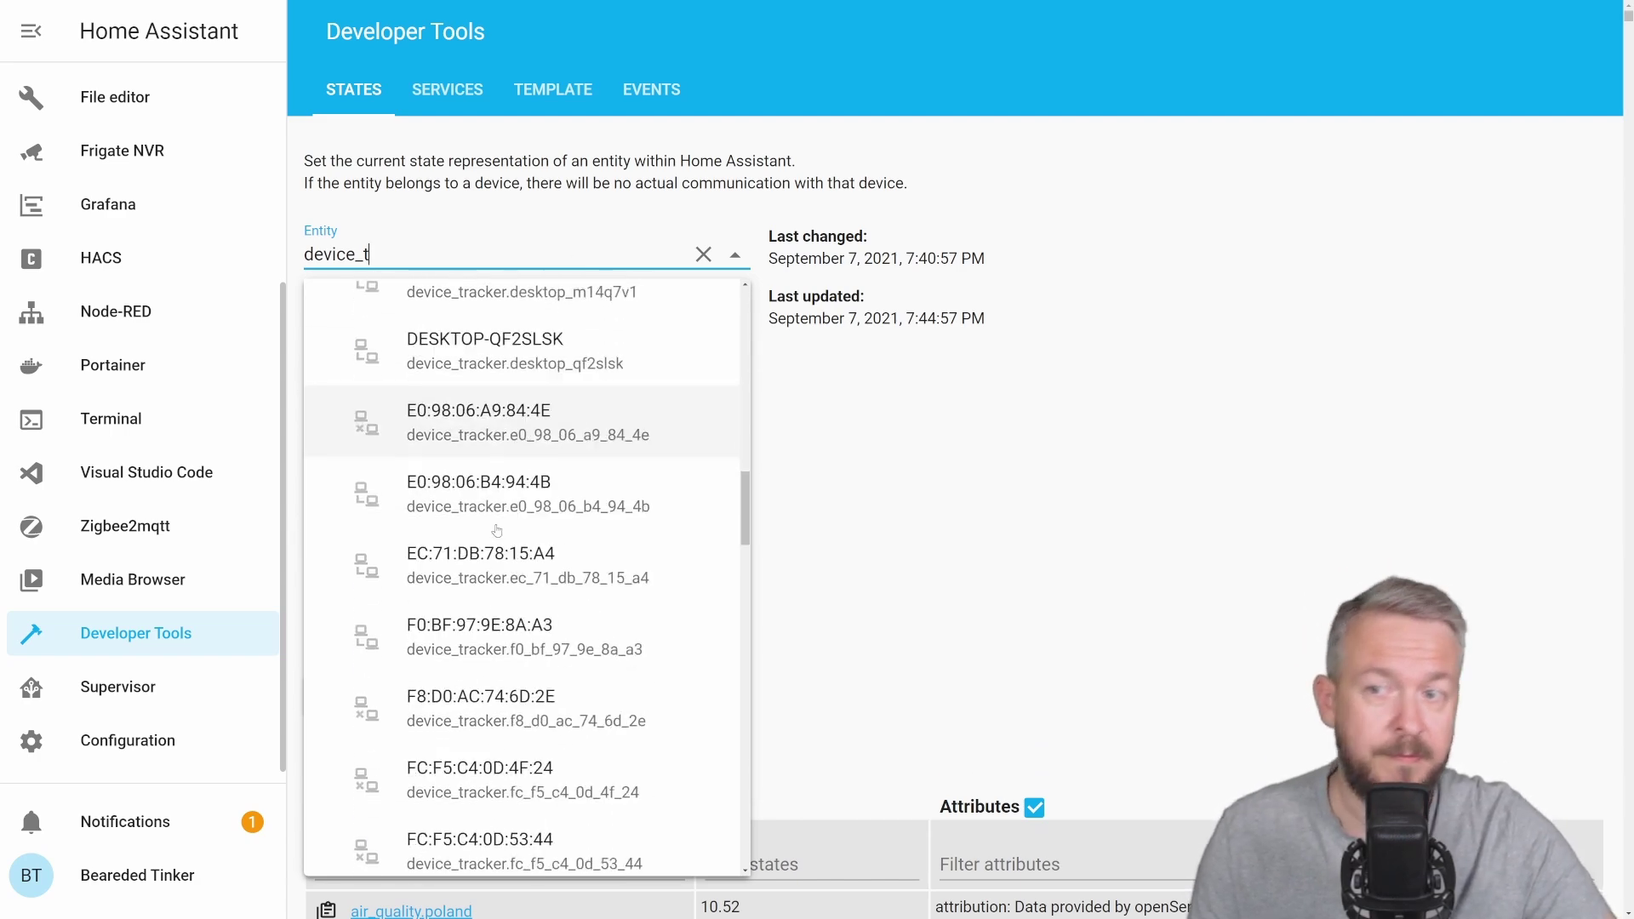
scroll(497, 529, "down", 15)
left_click(938, 495)
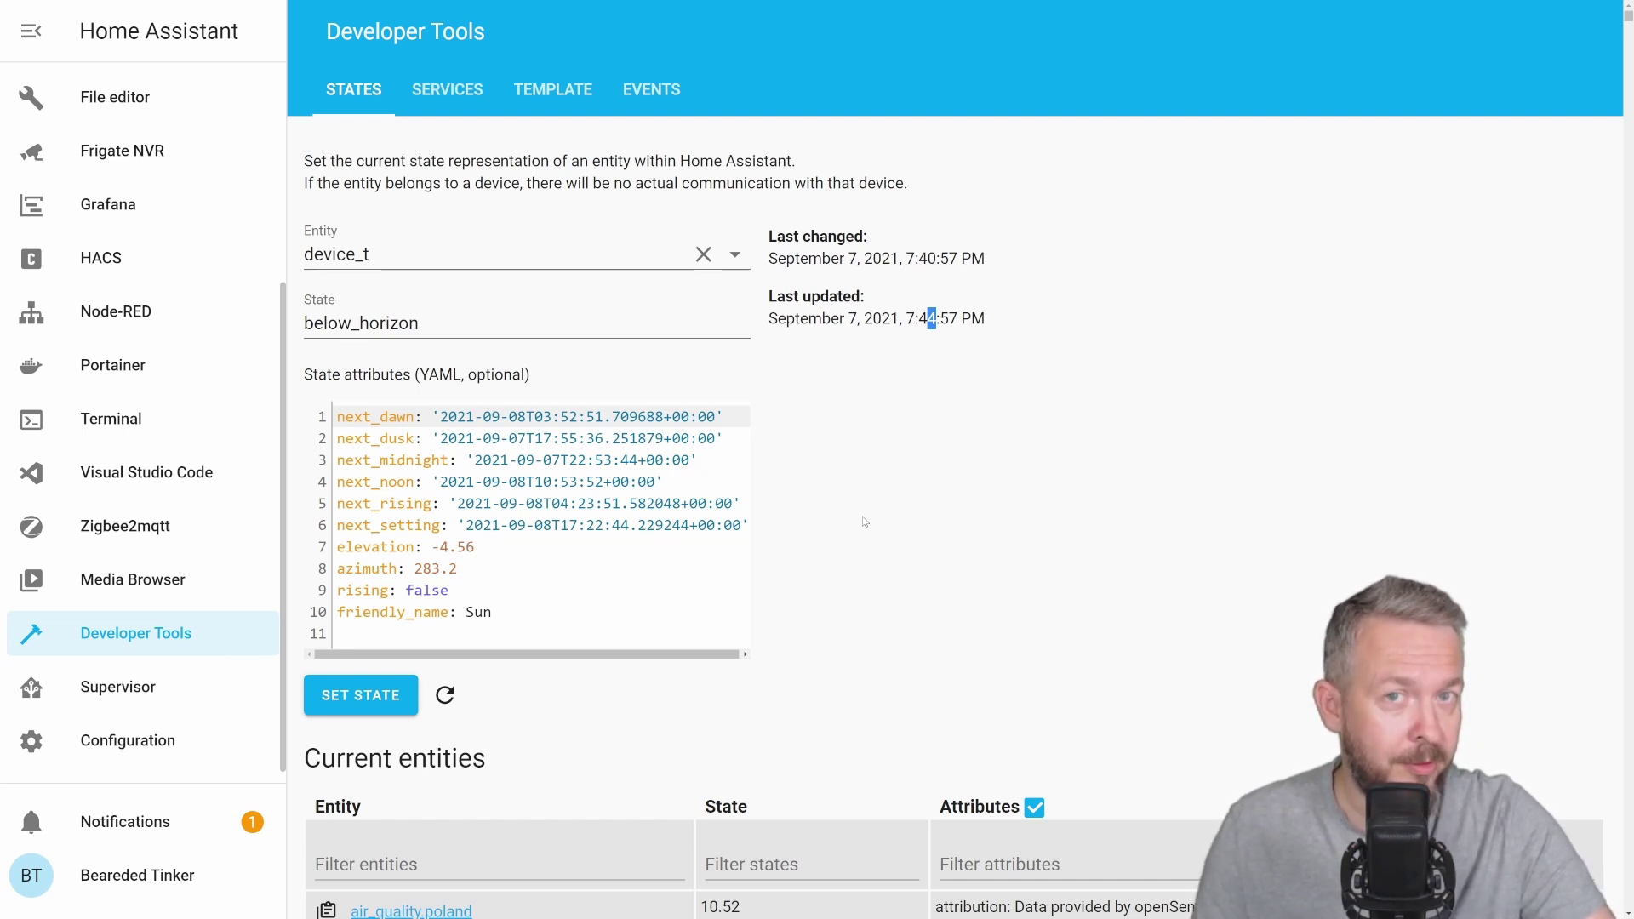
left_click(447, 252)
key("ctrl+a")
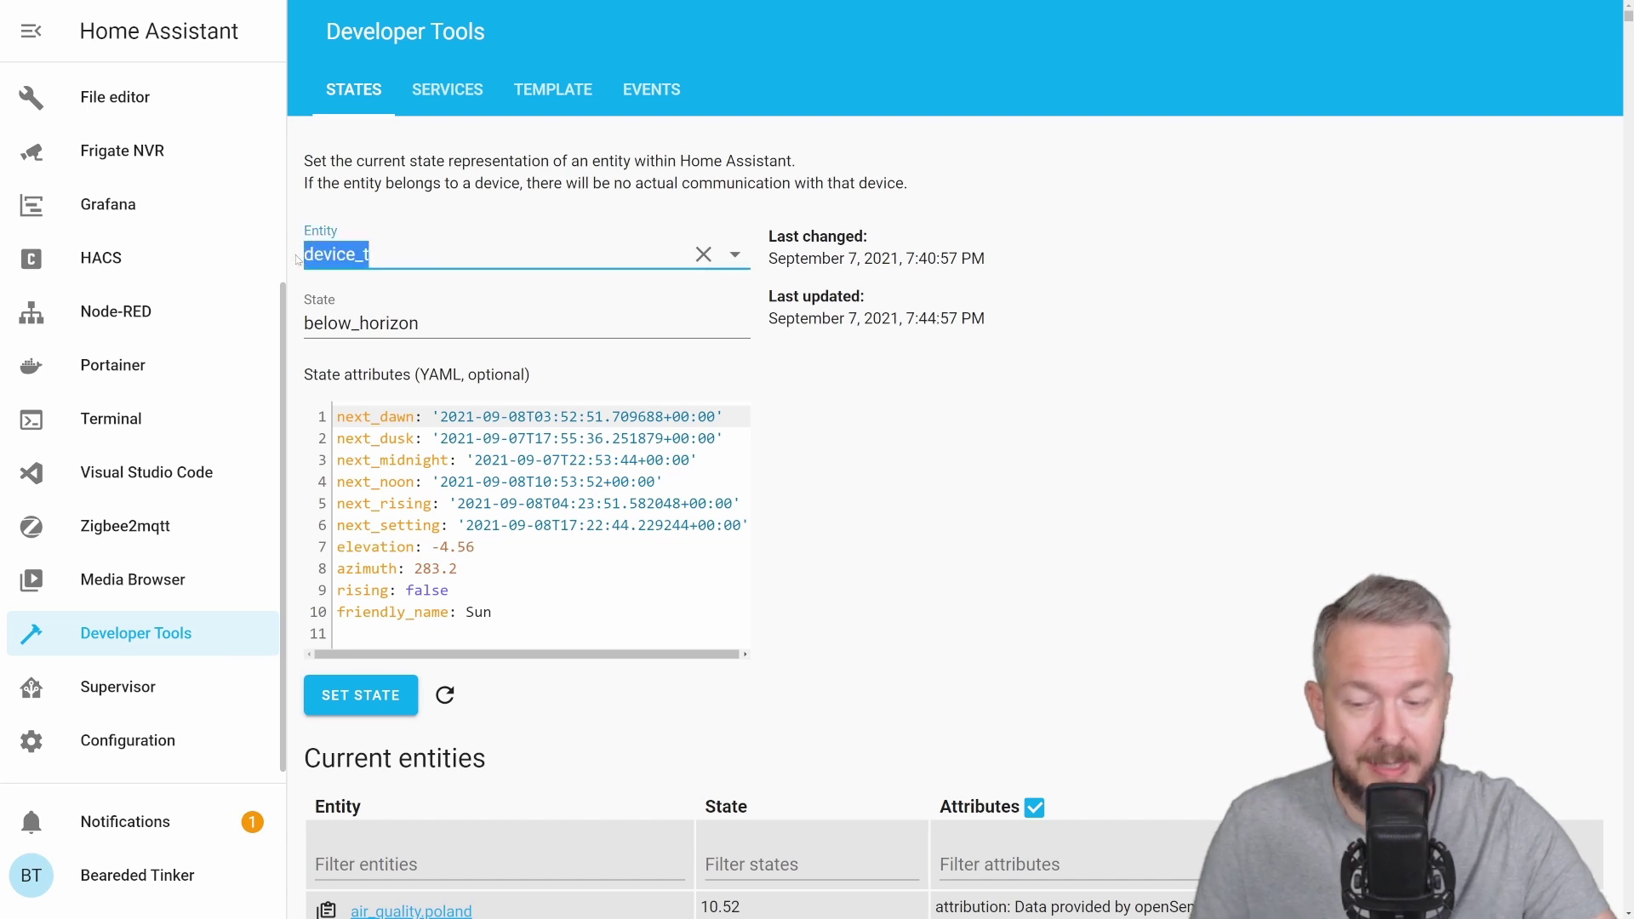
type("light")
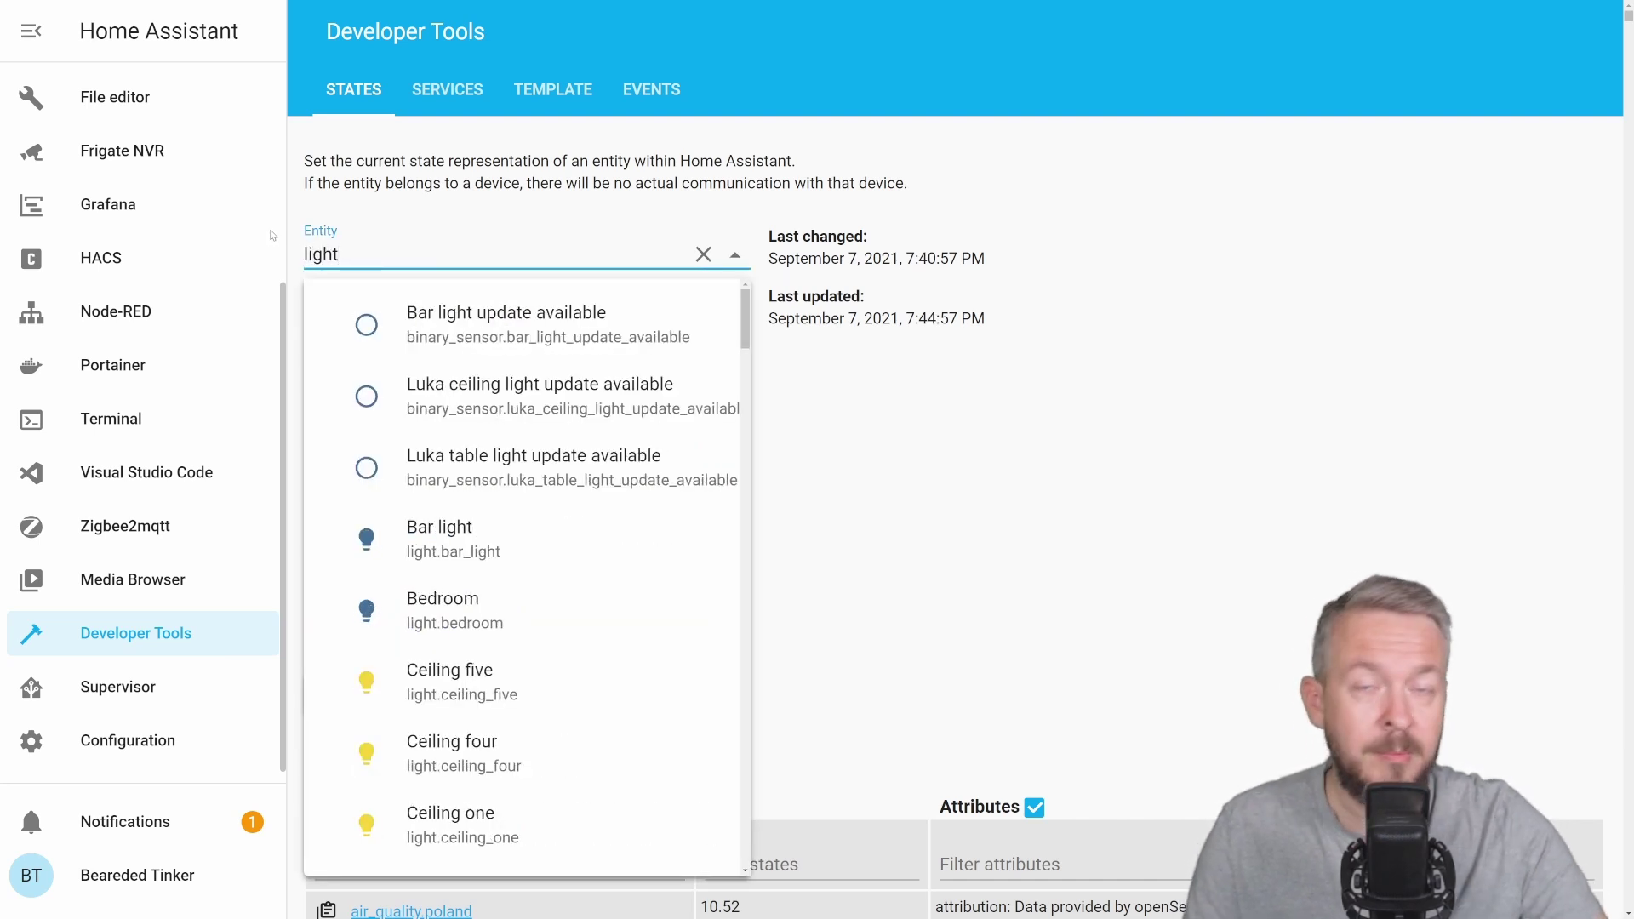
key("ctrl+a")
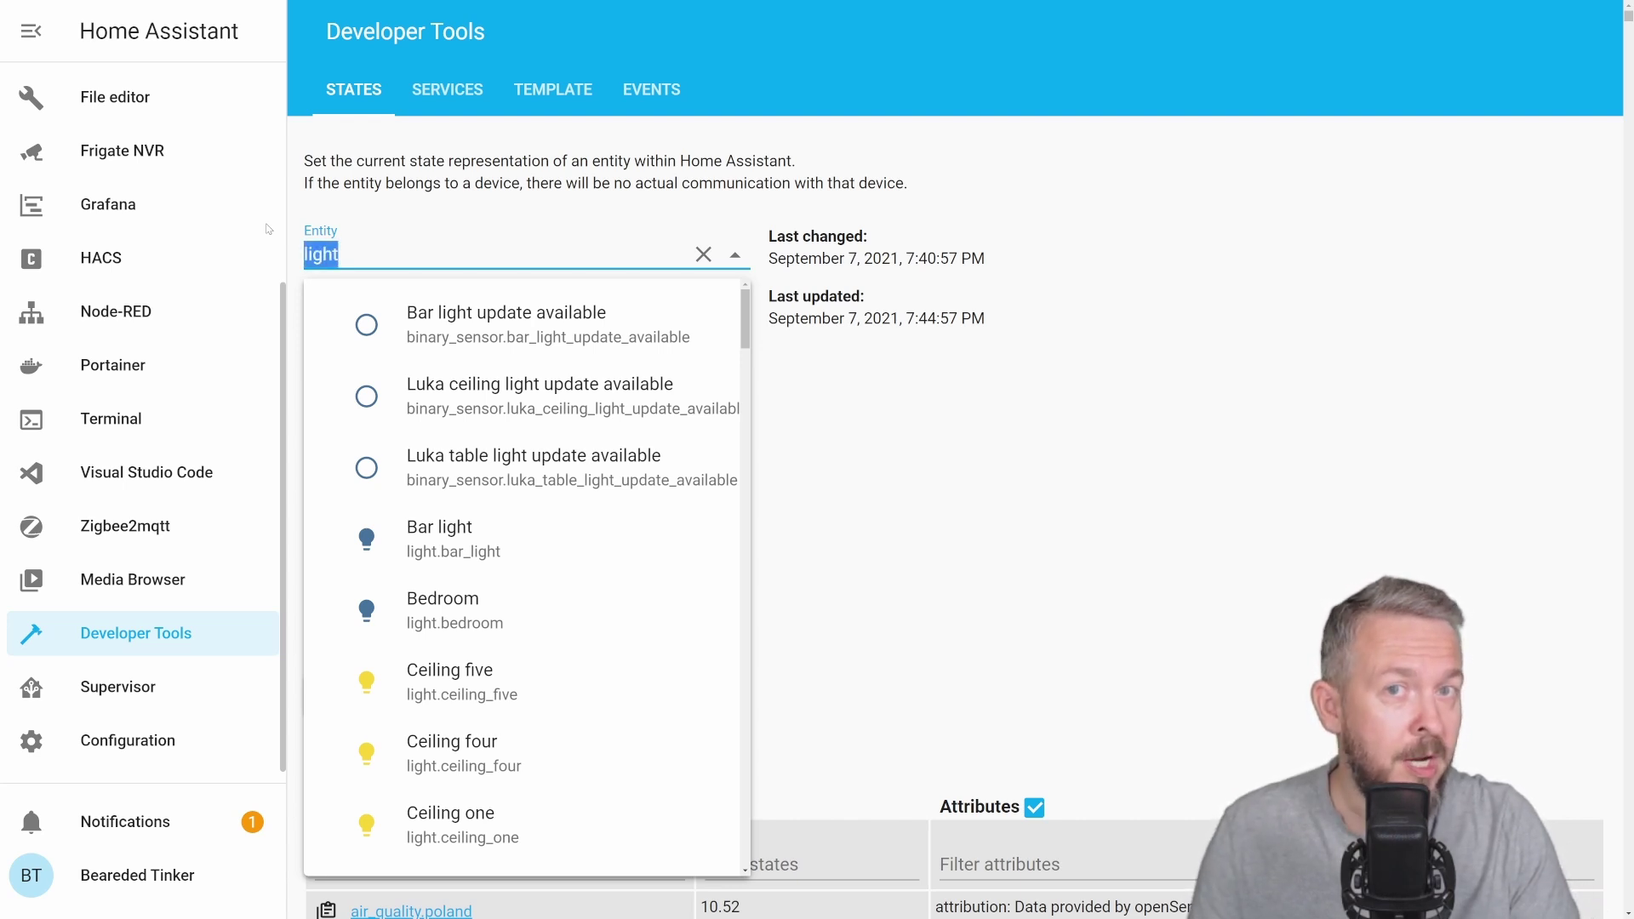
type("pers")
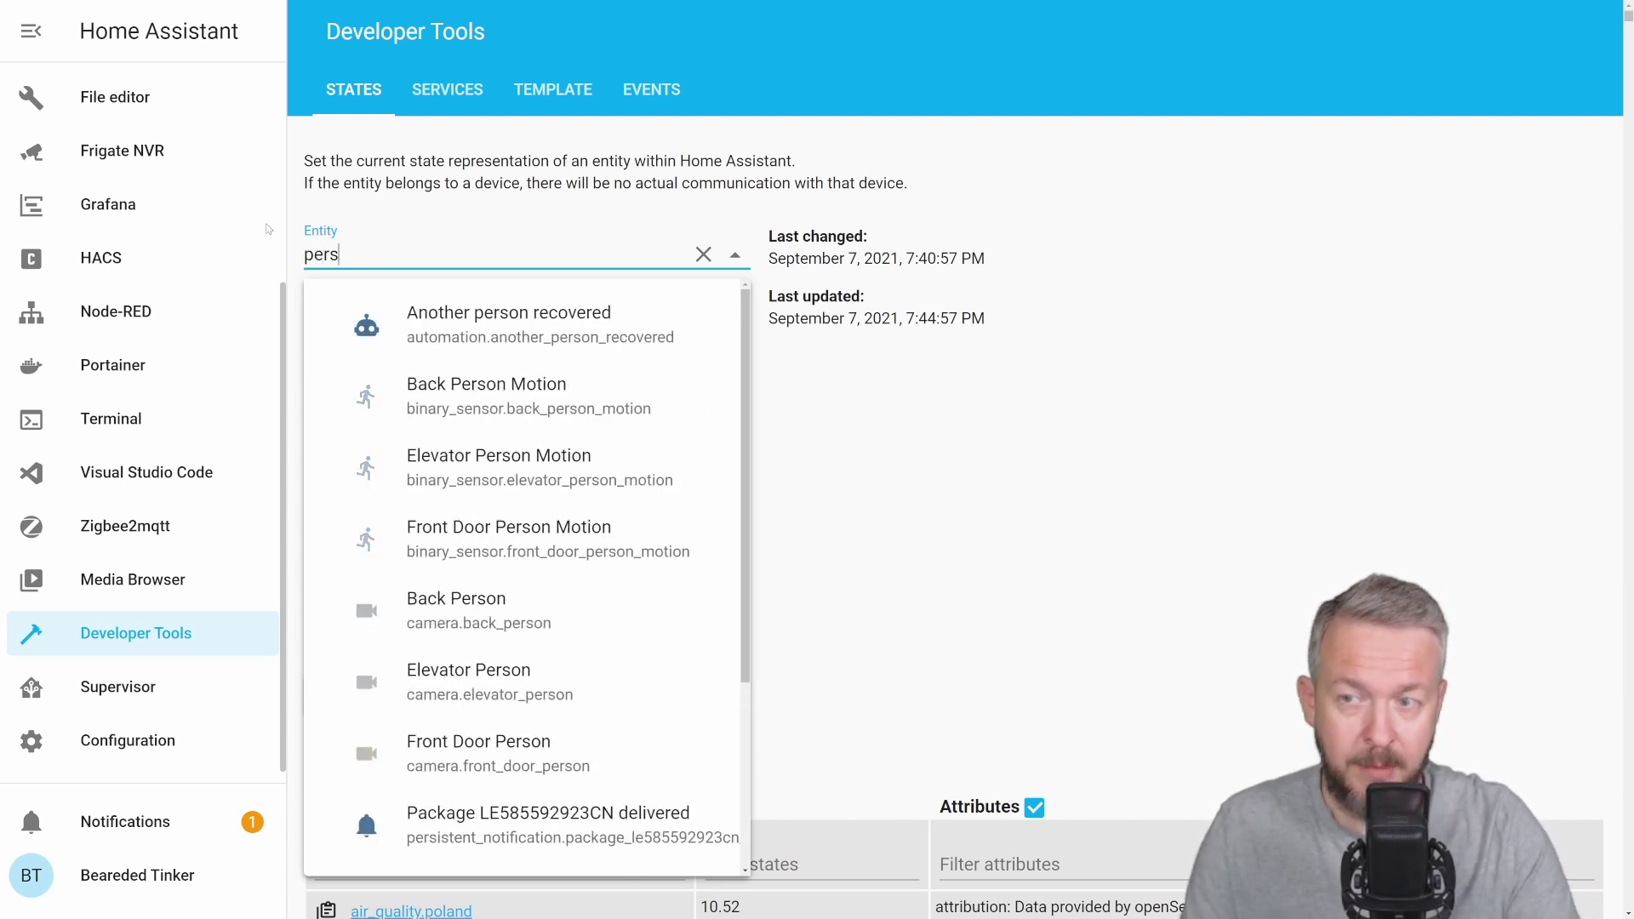
scroll(475, 583, "down", 3)
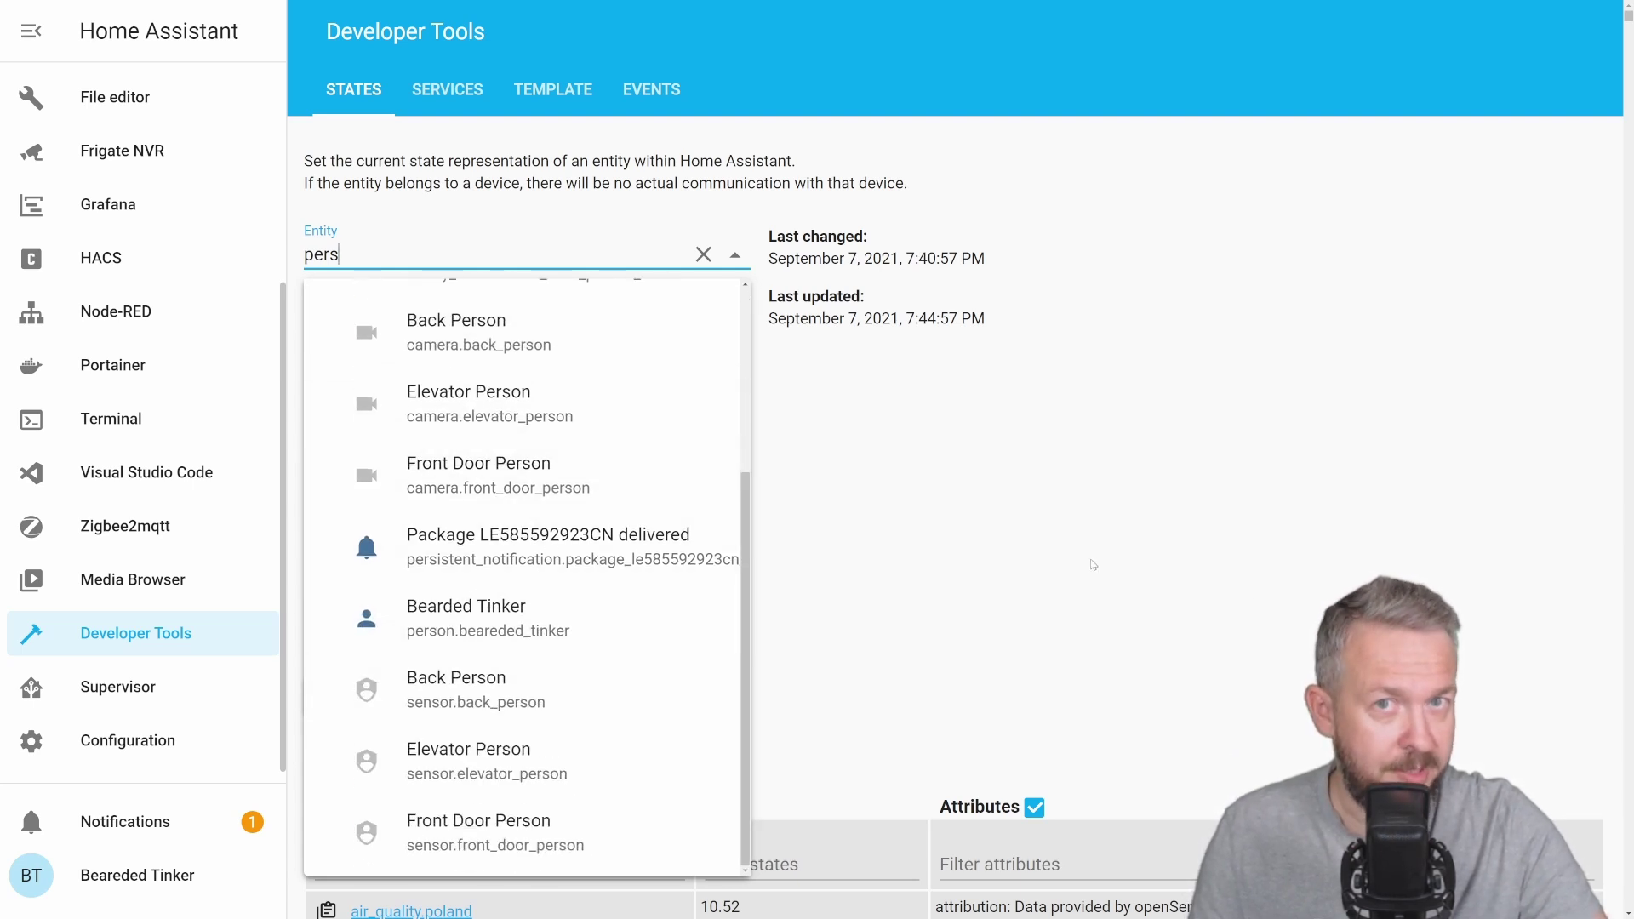
left_click(1092, 563)
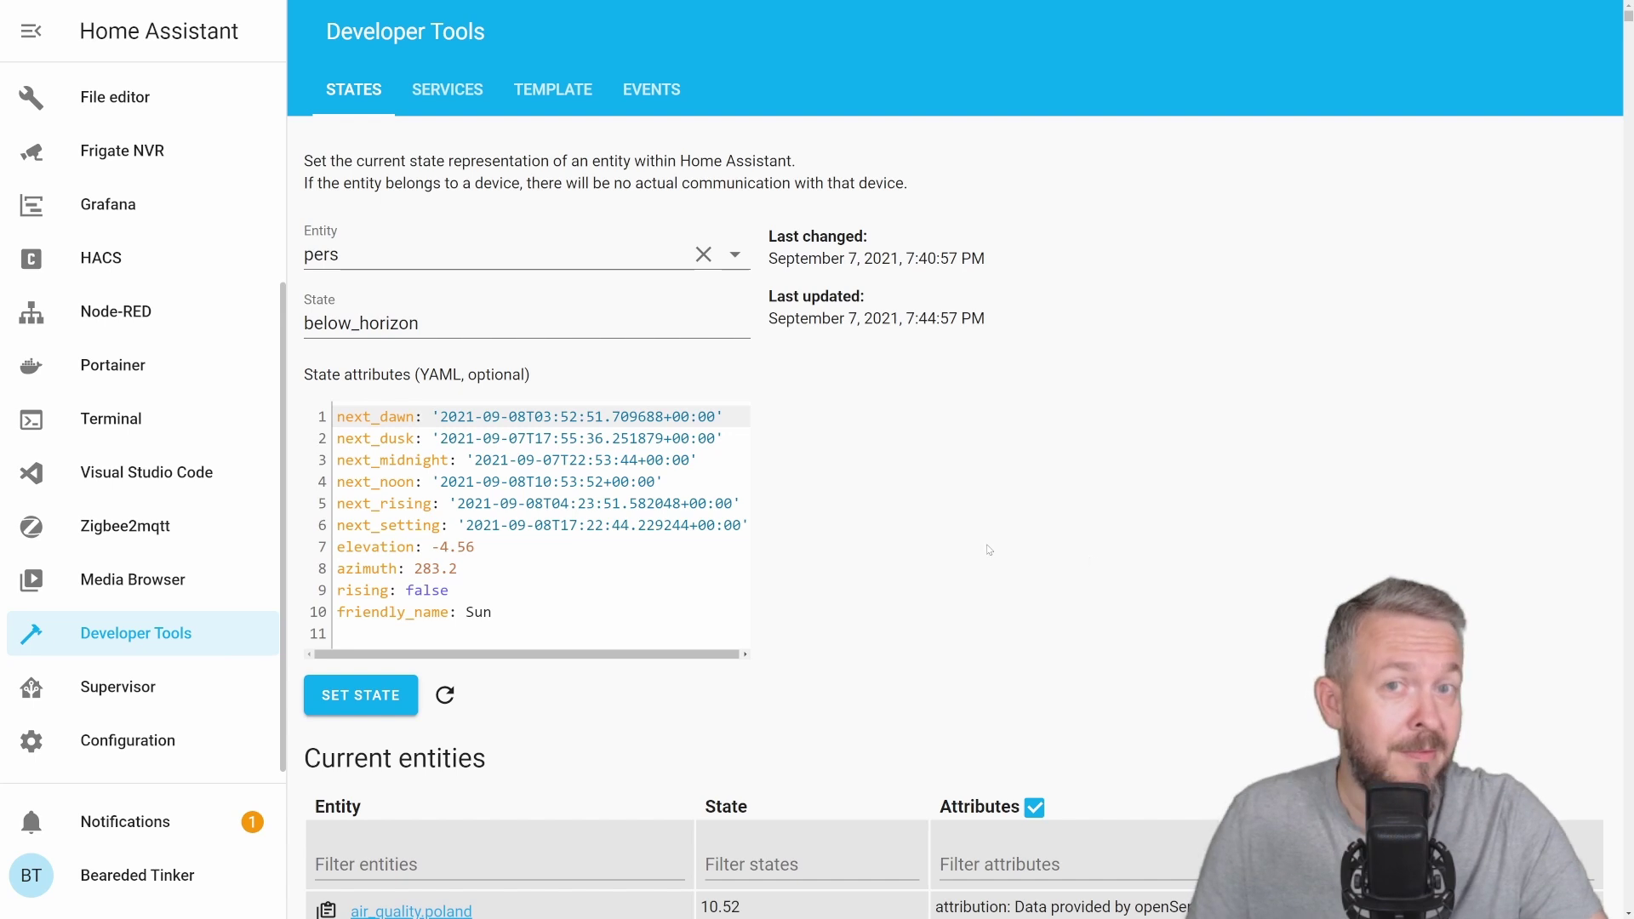